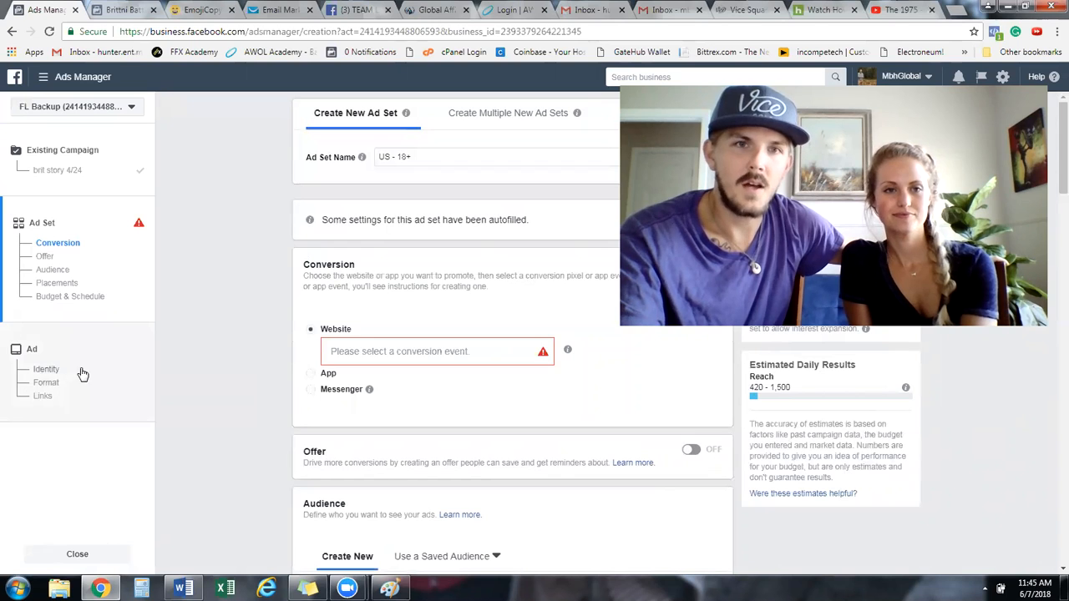
mouse_move(369, 389)
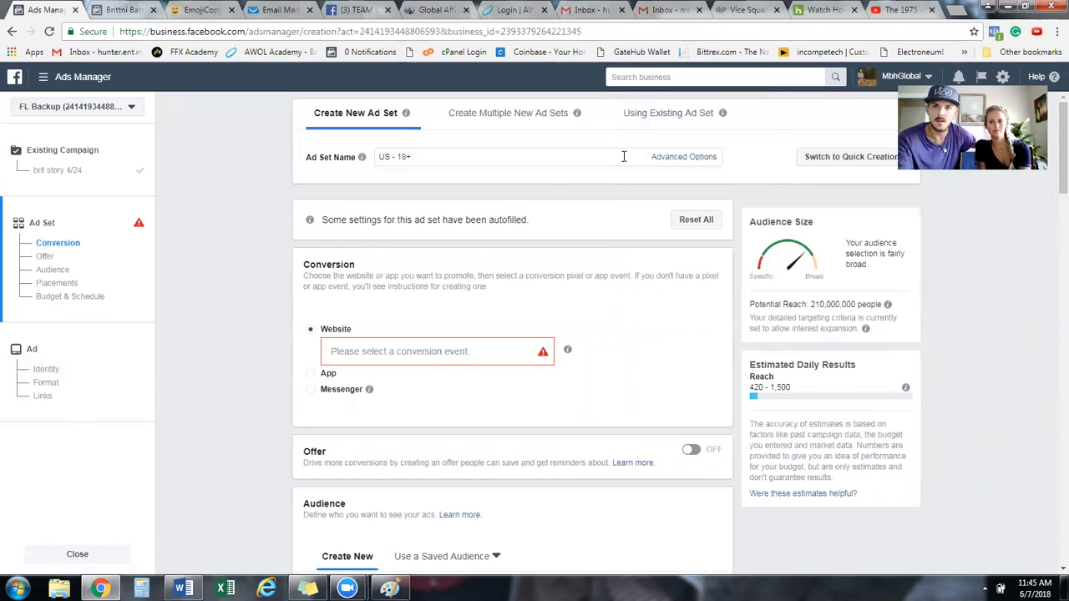
left_click(473, 156)
key("shift+Left")
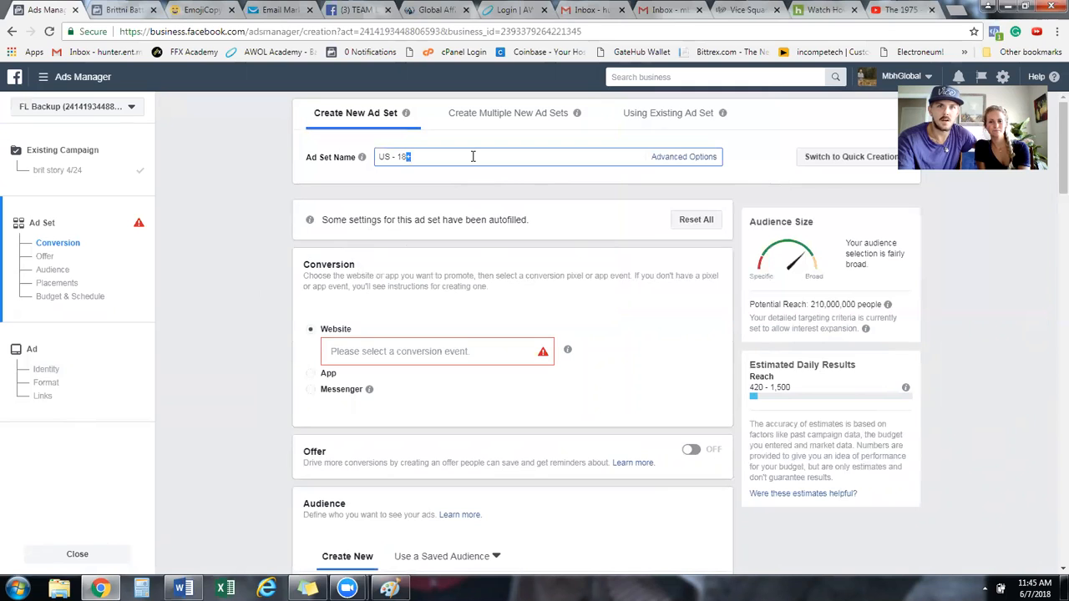
left_click(473, 156)
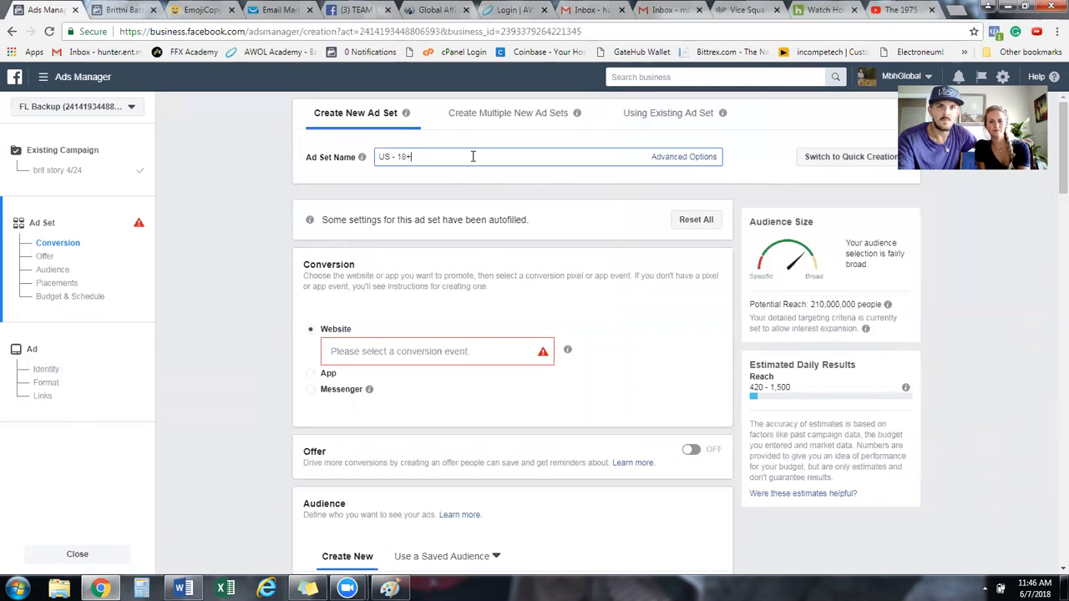
left_click(564, 117)
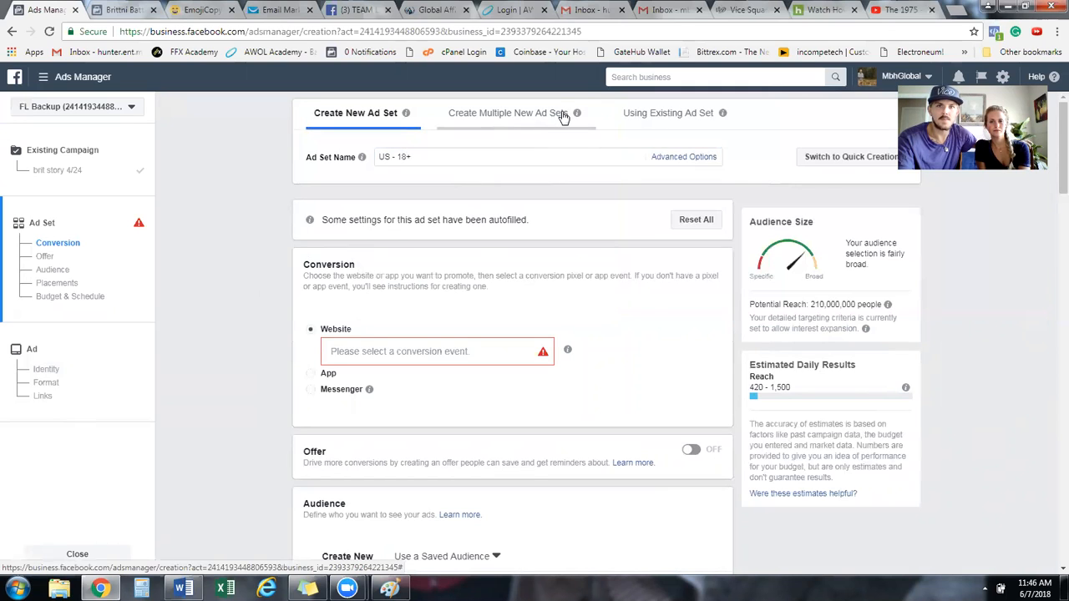
left_click(563, 117)
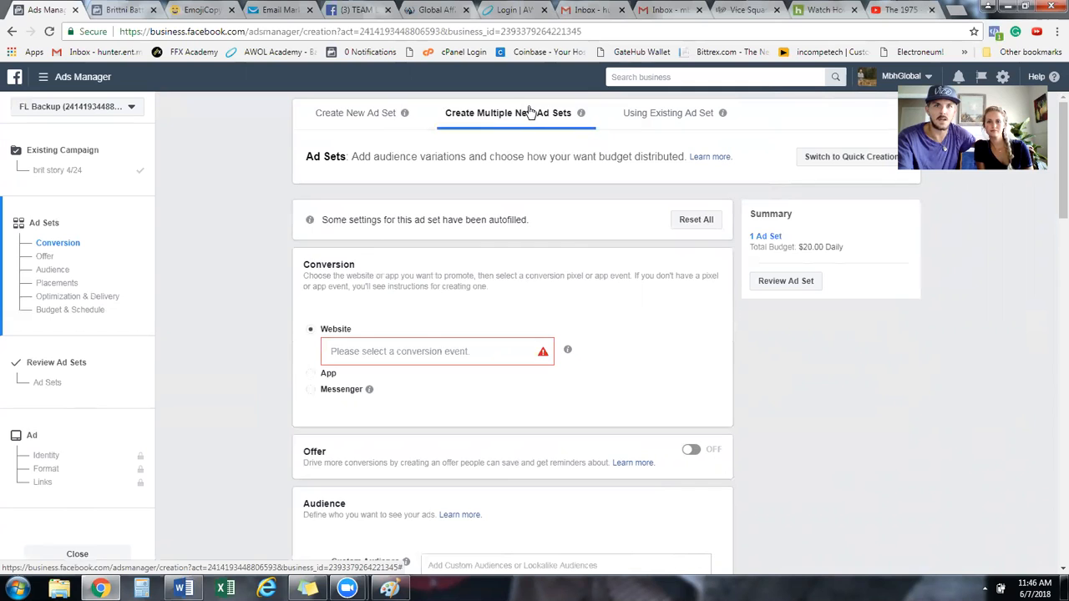
left_click(390, 353)
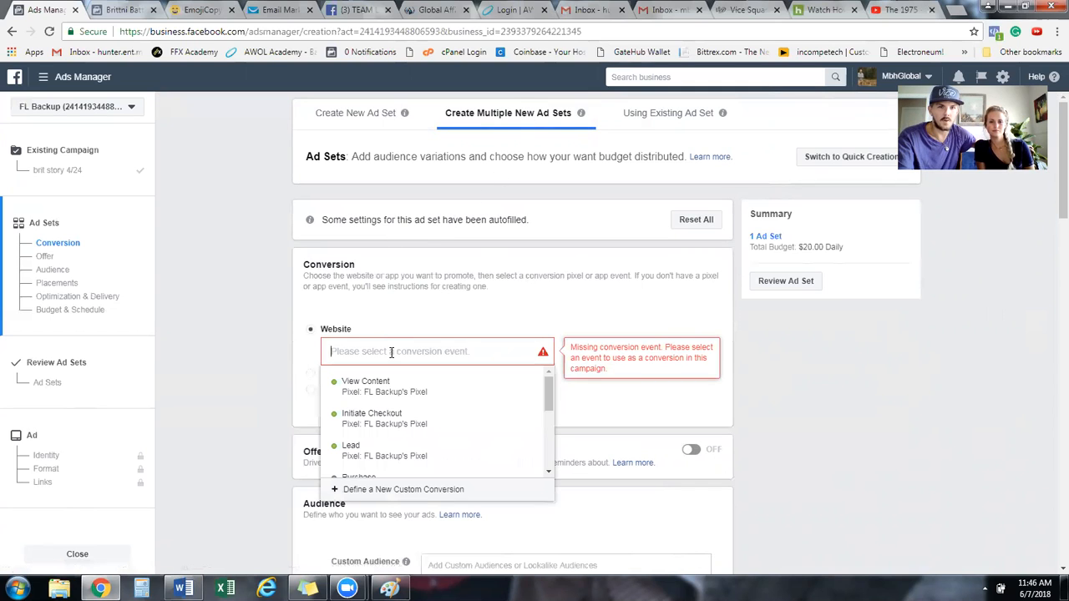
left_click(384, 456)
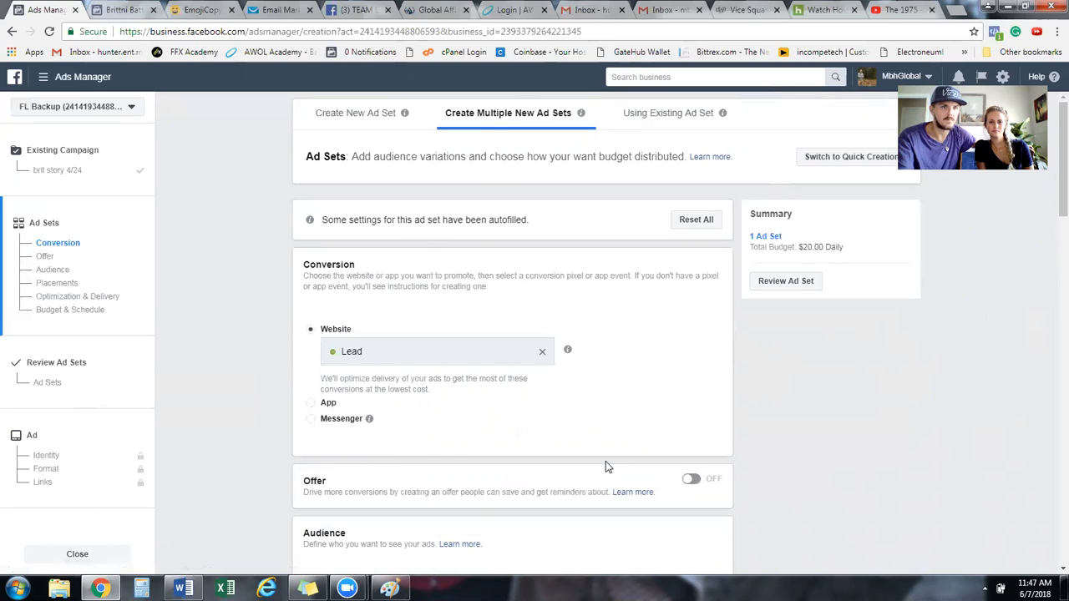
Switch from the existing campaign to creating a new one with the Conversions marketing objective
left_click(69, 158)
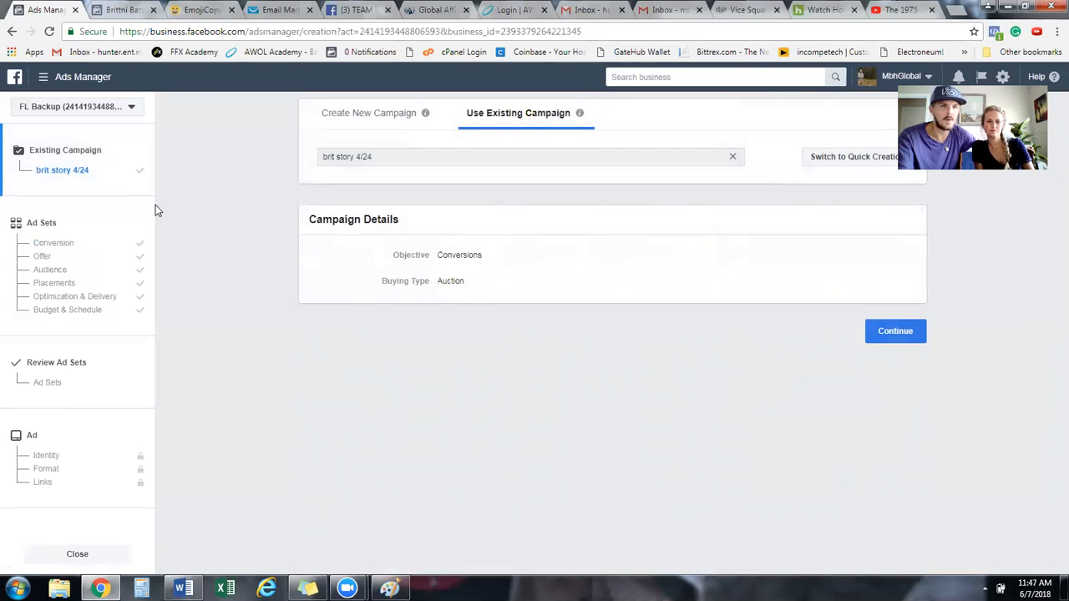
left_click(405, 117)
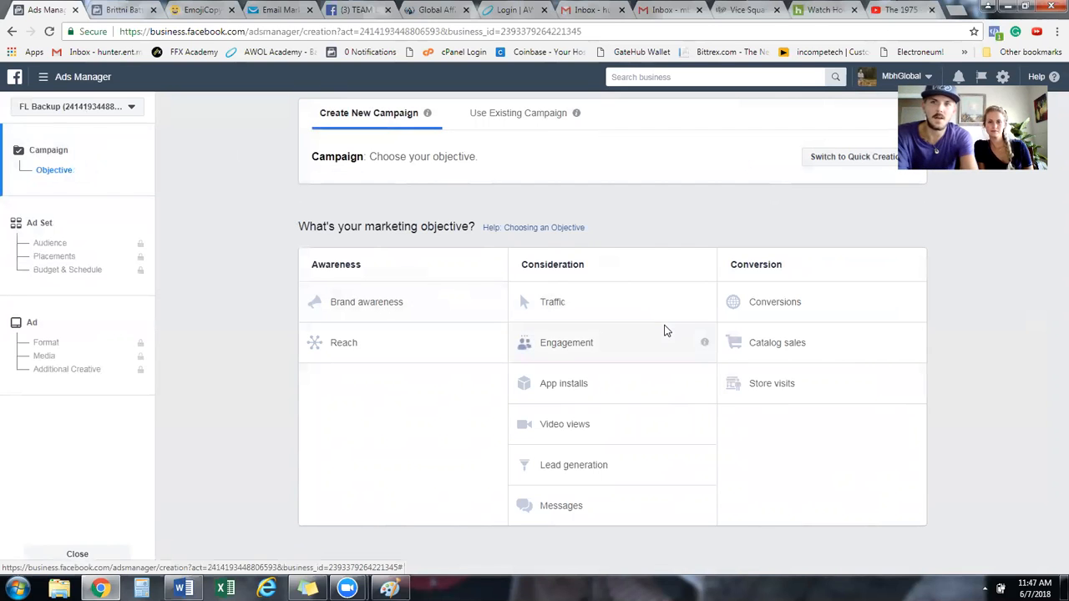
left_click(807, 302)
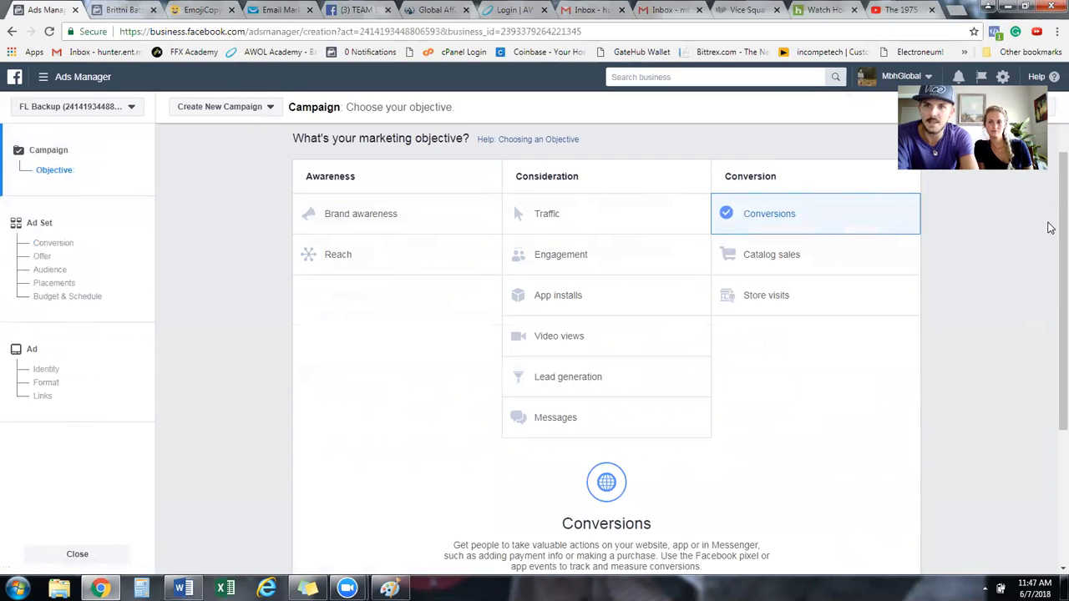
scroll(1050, 251, "down", 1)
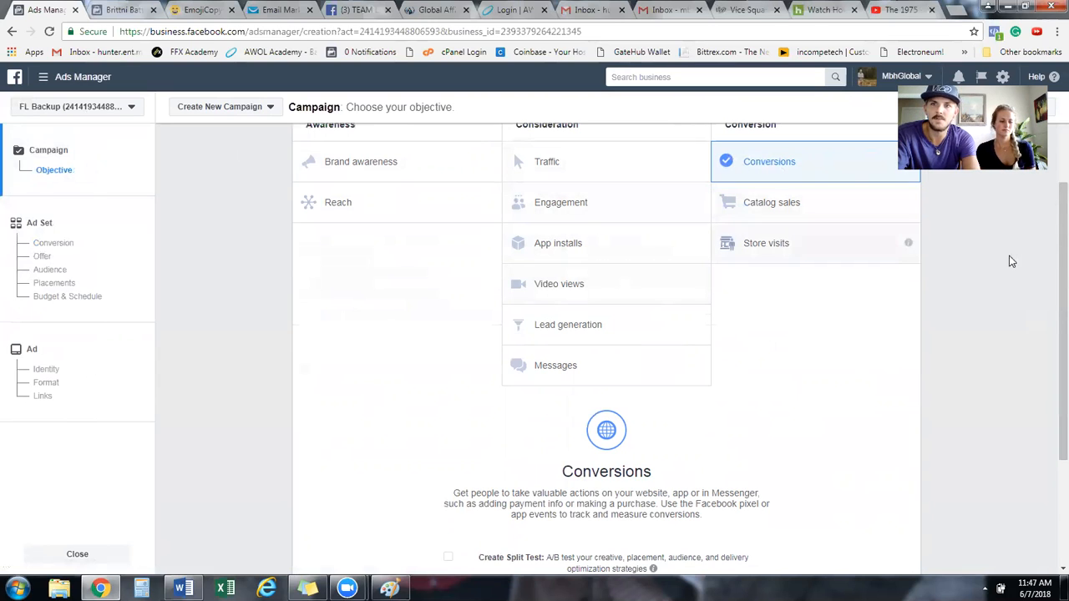
scroll(1050, 275, "down", 1)
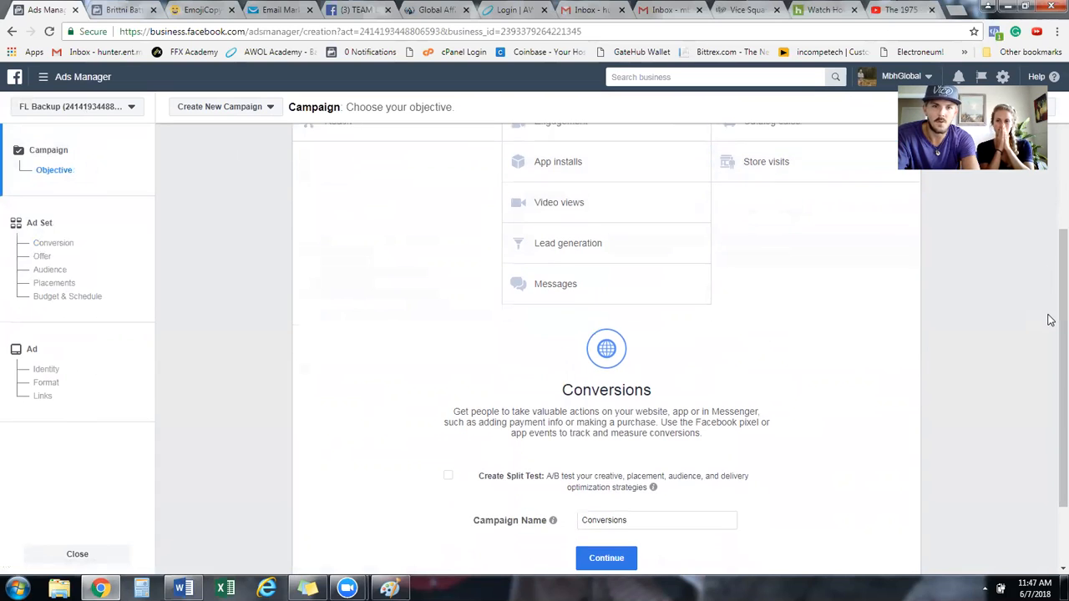
Name the new campaign "Brit story - edit 6/7" and continue to the ad set setup
double_click(643, 519)
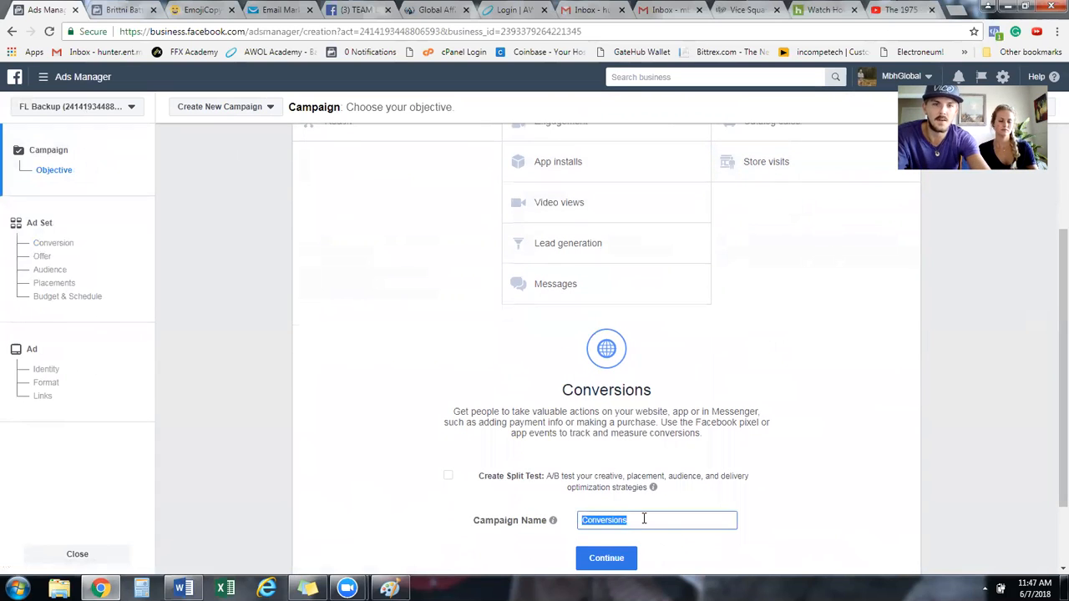
type("Brit story ")
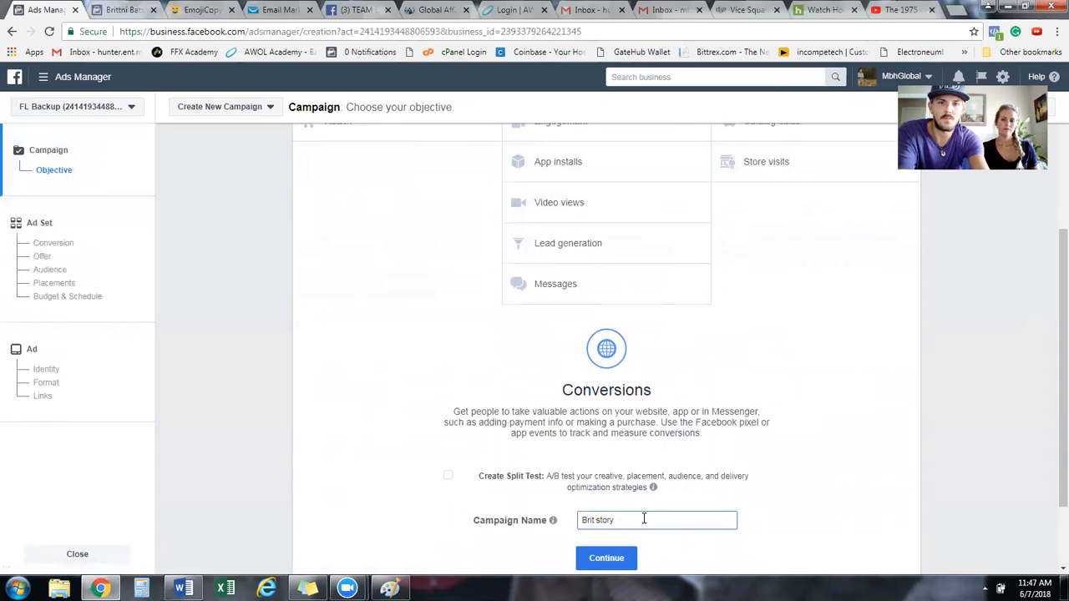
type("- edit")
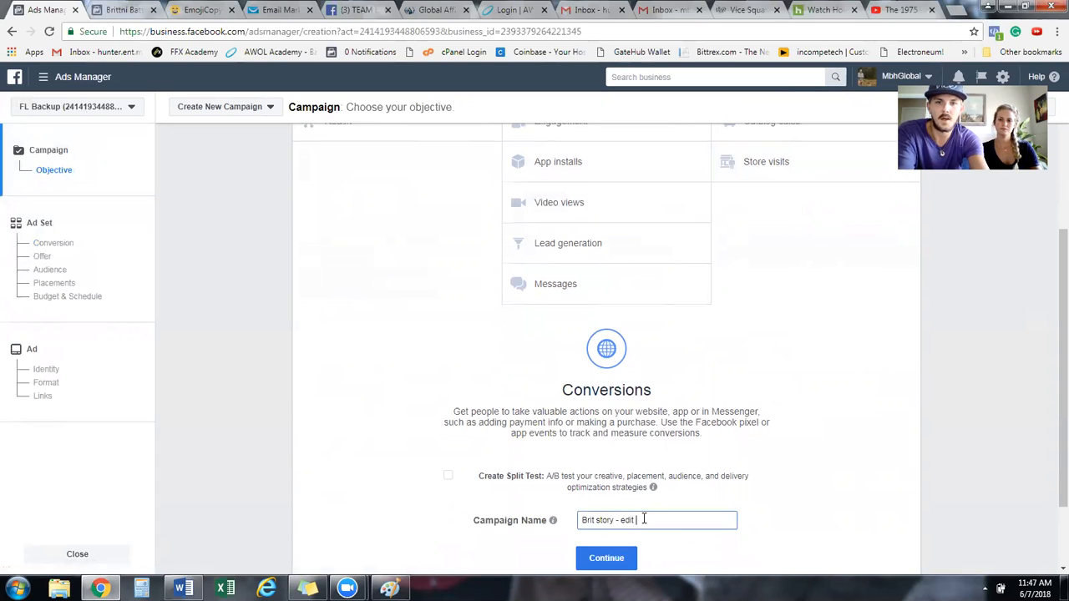
type(" 6/7")
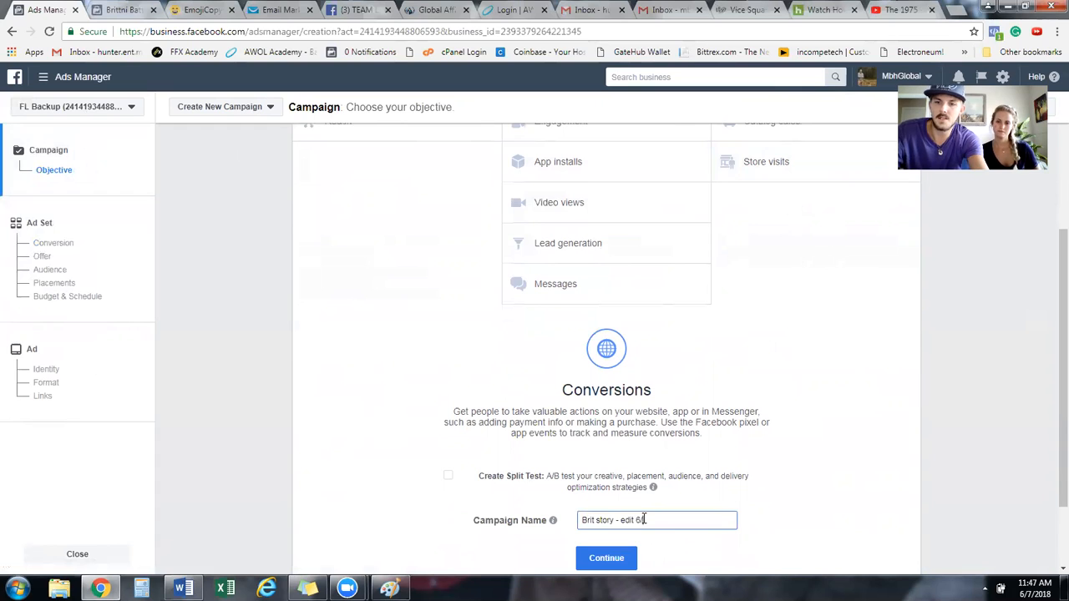
left_click(625, 565)
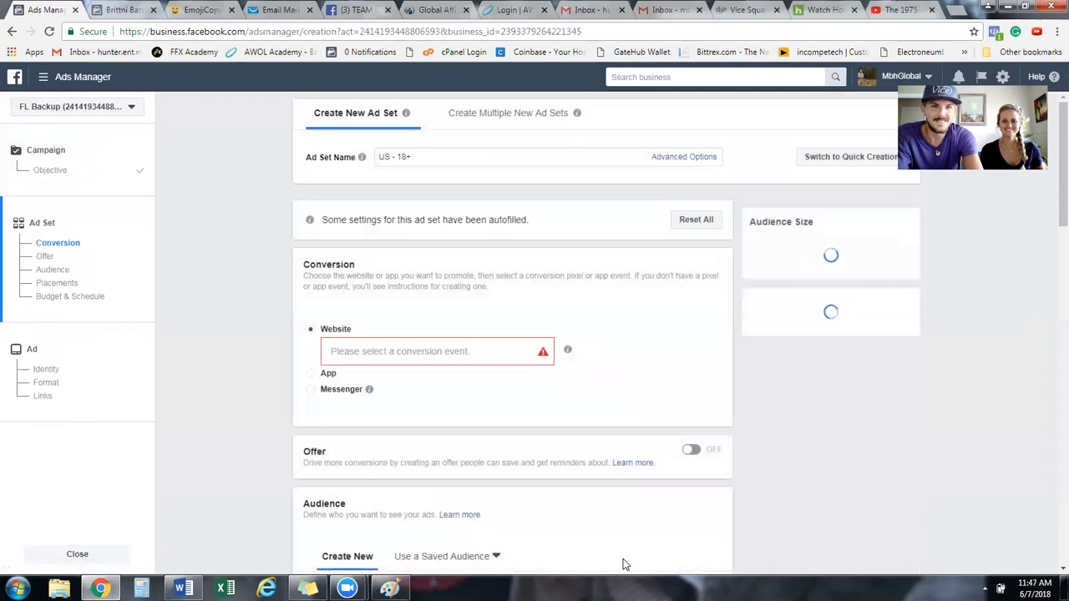
Choose to create multiple new ad sets and set the website conversion event to Lead
left_click(535, 112)
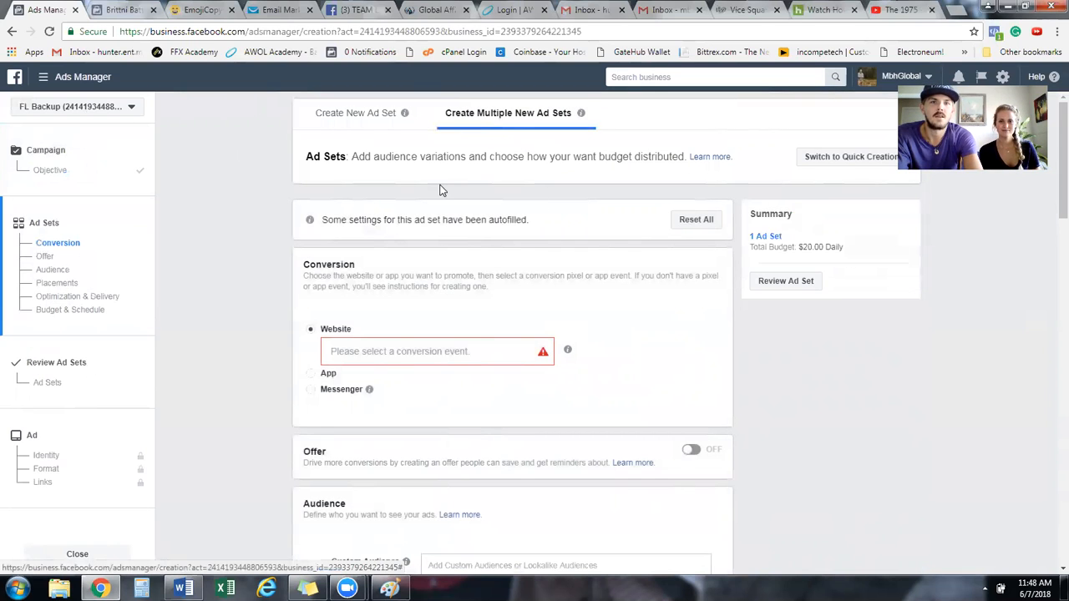
left_click(425, 352)
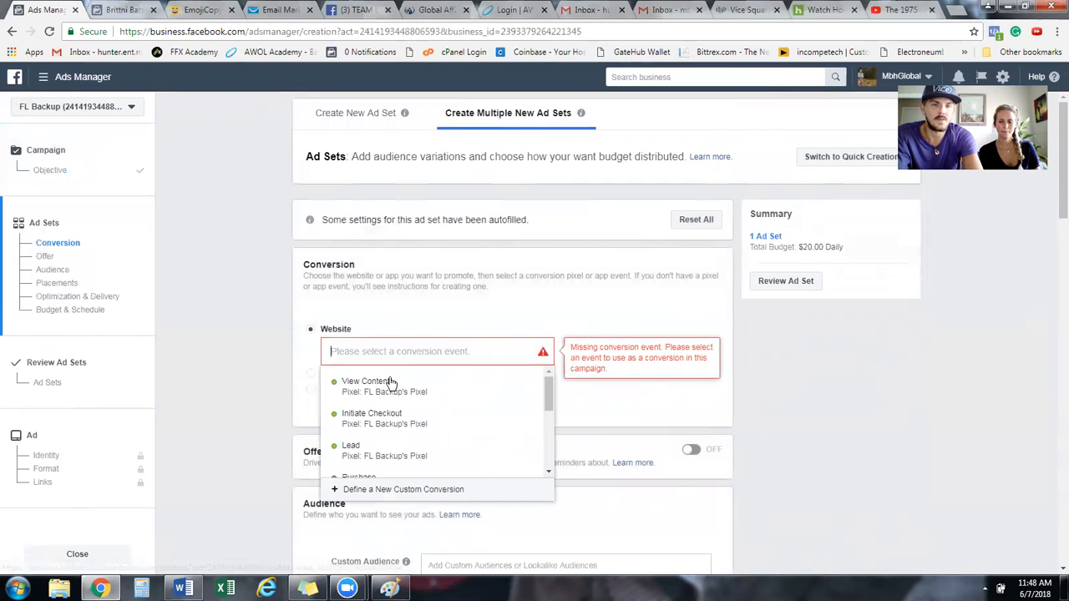
left_click(369, 460)
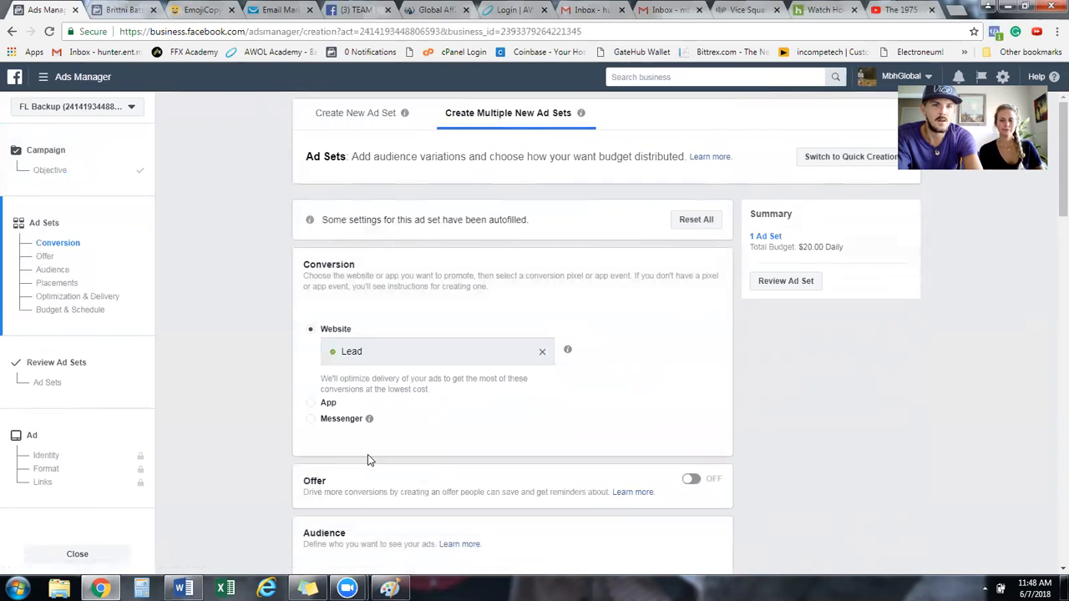
left_click(497, 354)
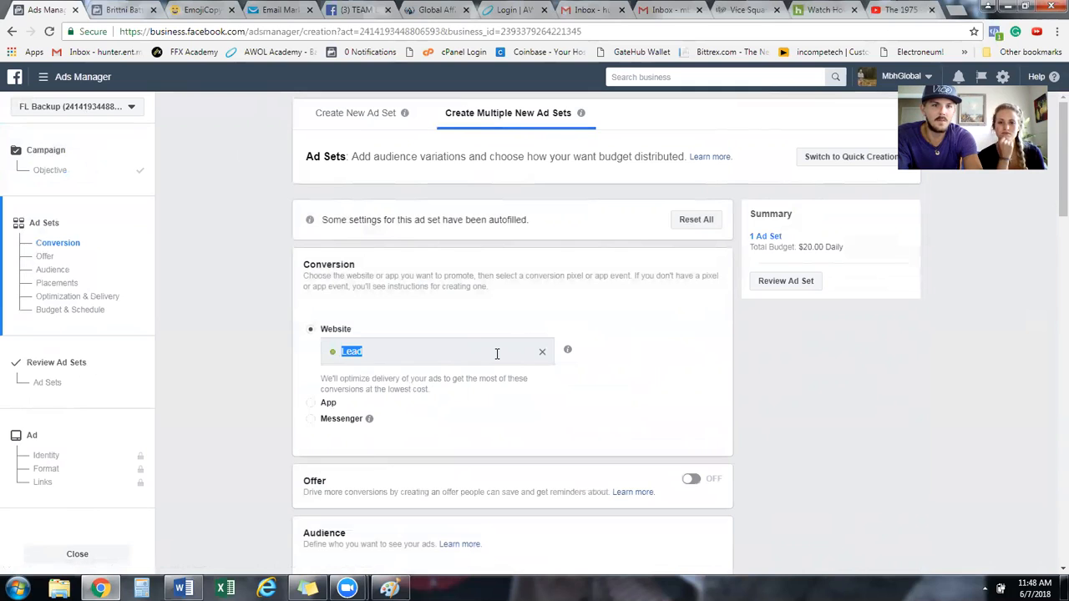
left_click(497, 354)
double_click(497, 354)
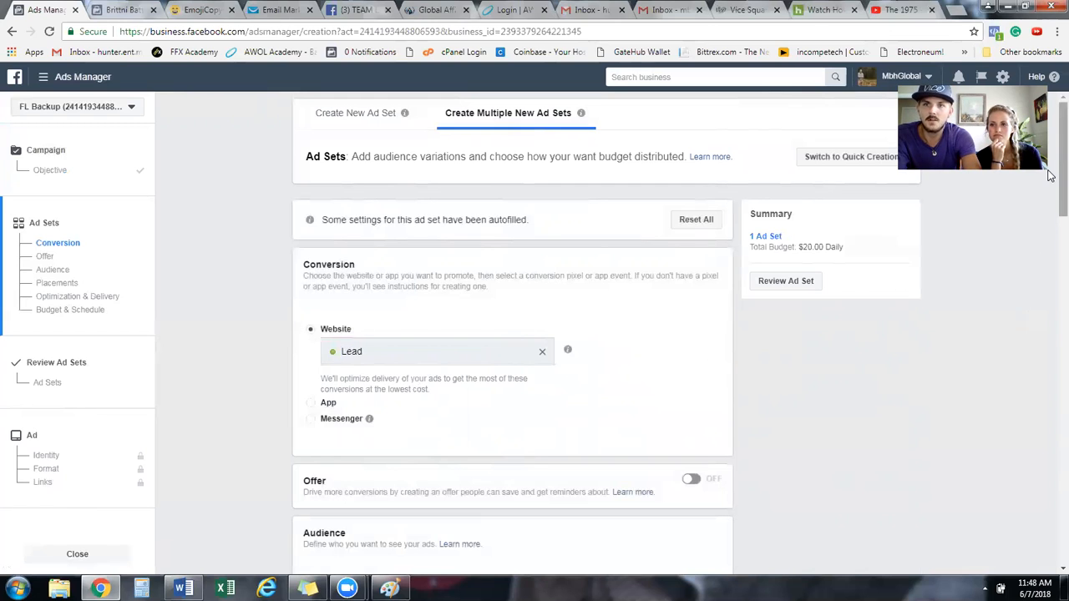
Set the minimum age of the ad sets' audience to 23
scroll(1050, 183, "down", 1)
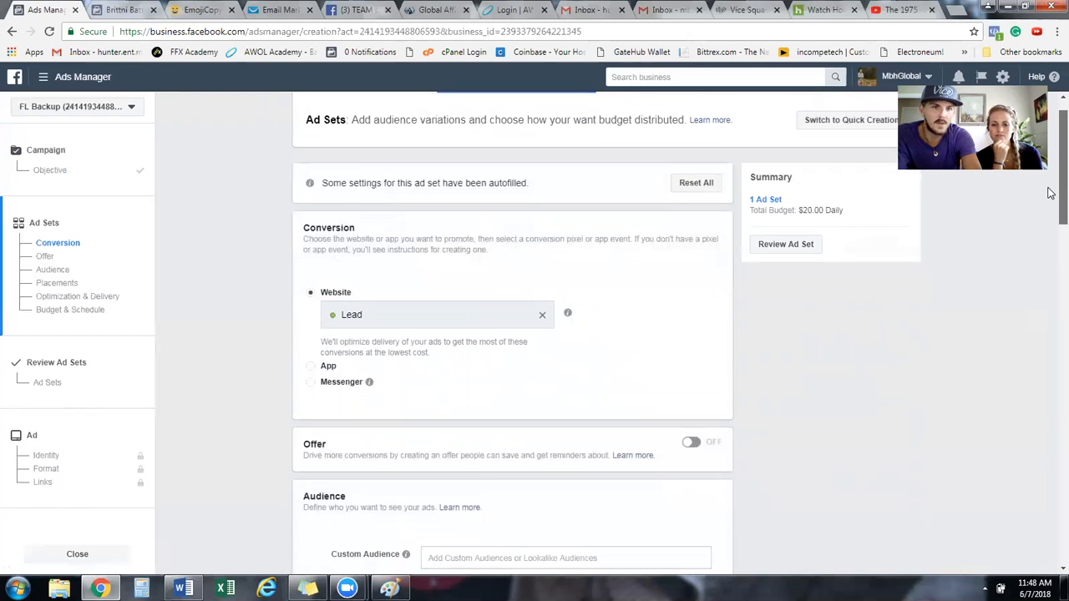
scroll(1051, 199, "down", 1)
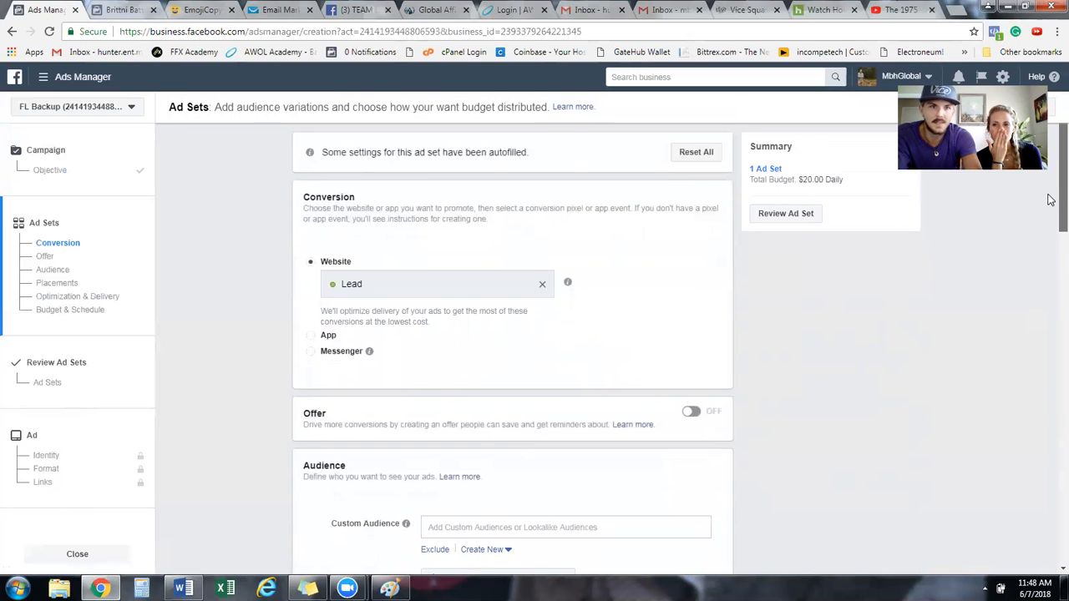
scroll(1050, 203, "down", 3)
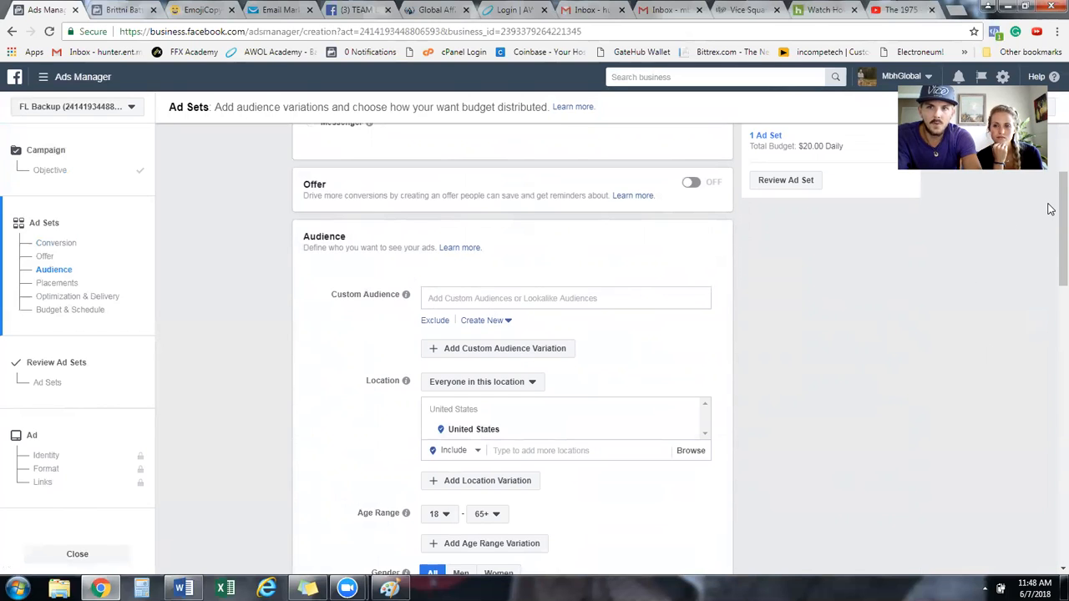
left_click_drag(1049, 208, 1052, 238)
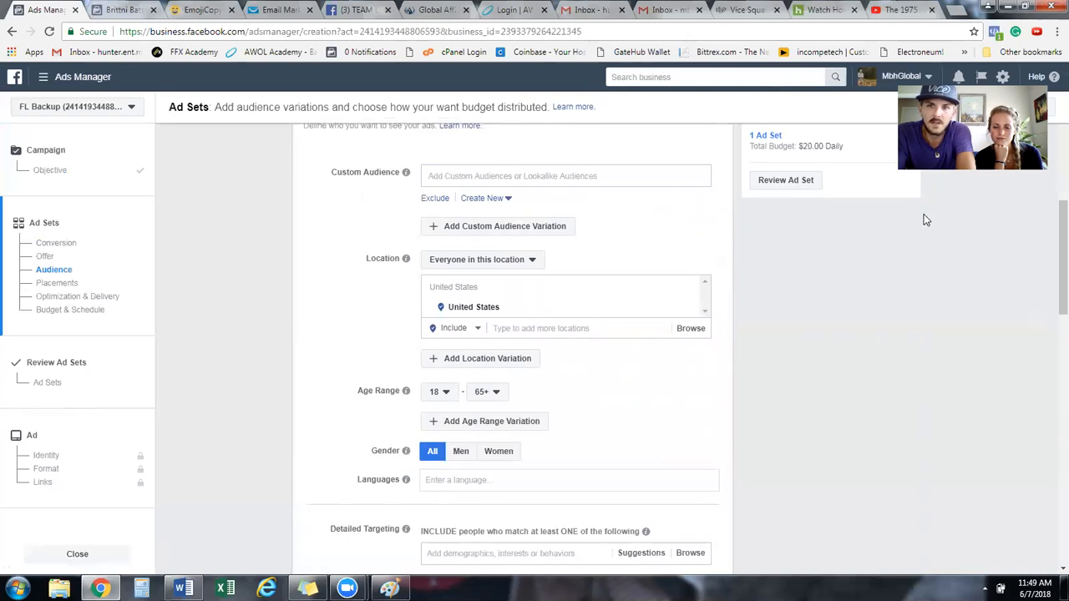
left_click_drag(1052, 238, 1050, 239)
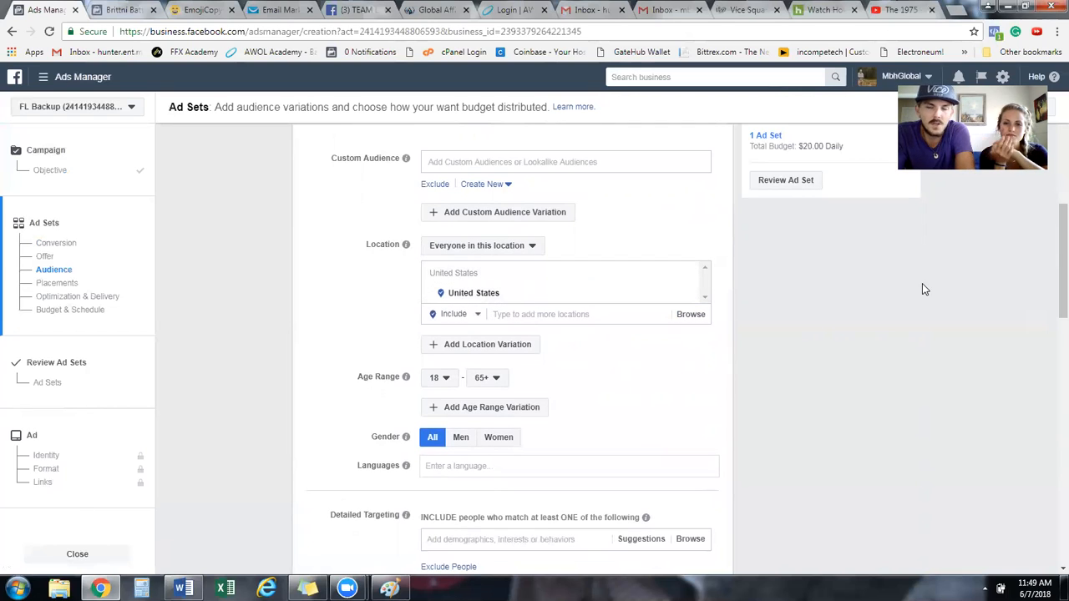
scroll(1050, 254, "down", 1)
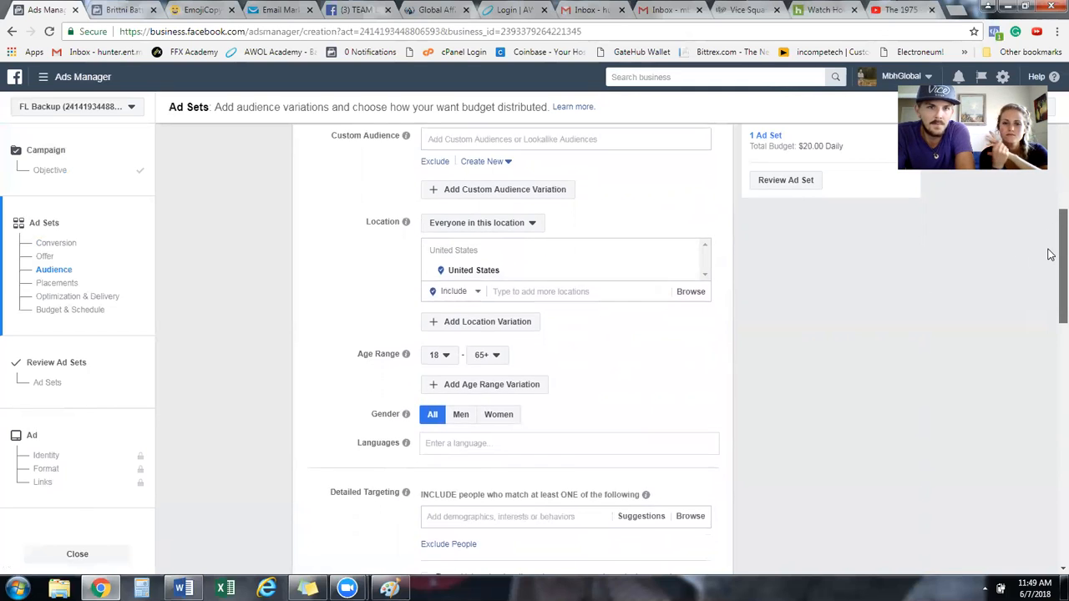
scroll(1052, 255, "down", 2)
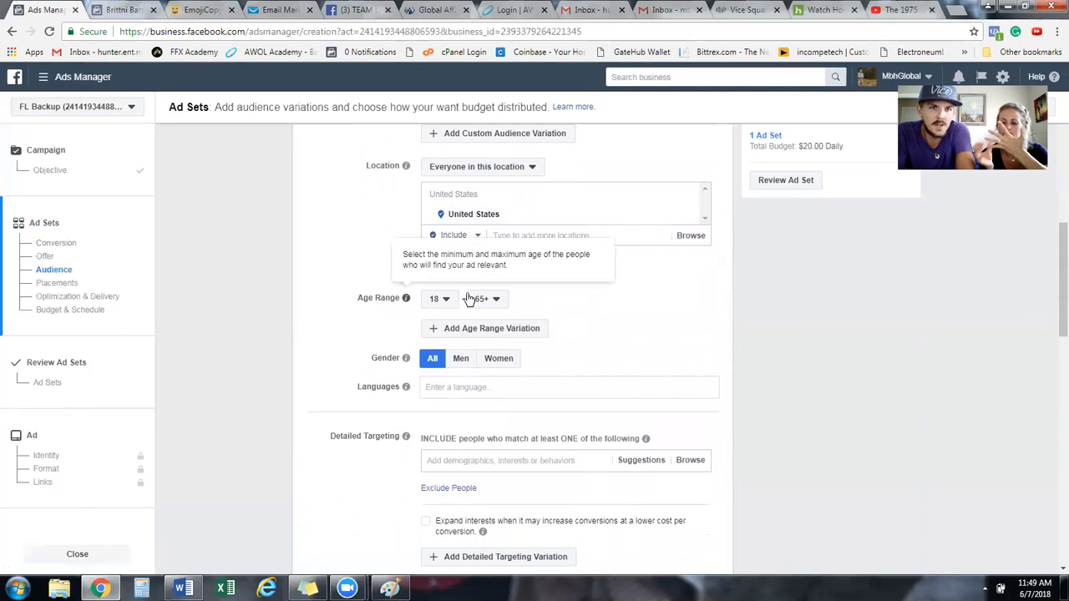
left_click(447, 305)
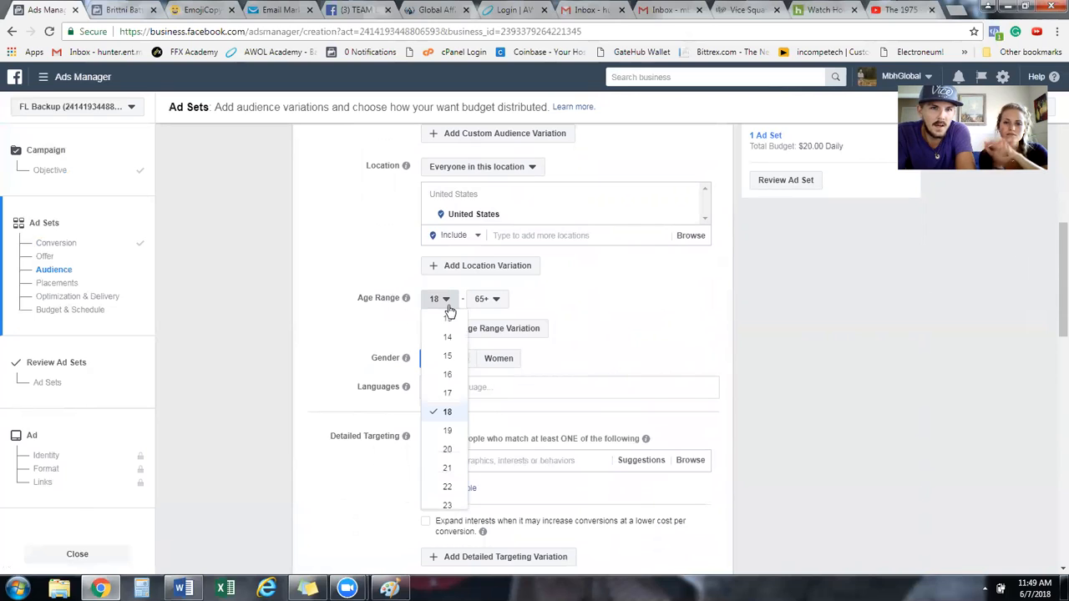
left_click(449, 505)
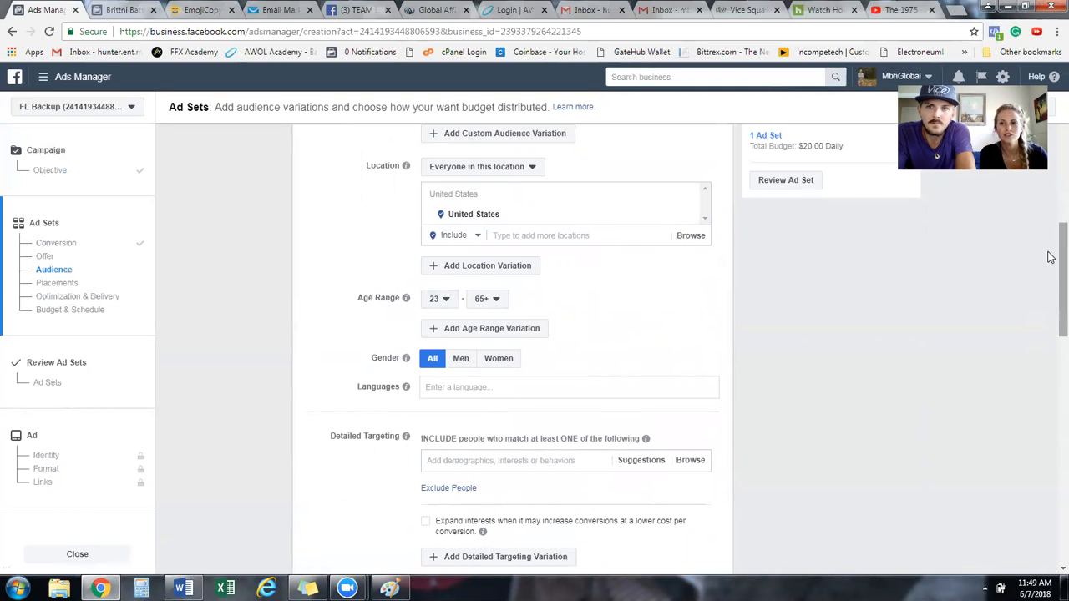
left_click_drag(1050, 259, 1050, 283)
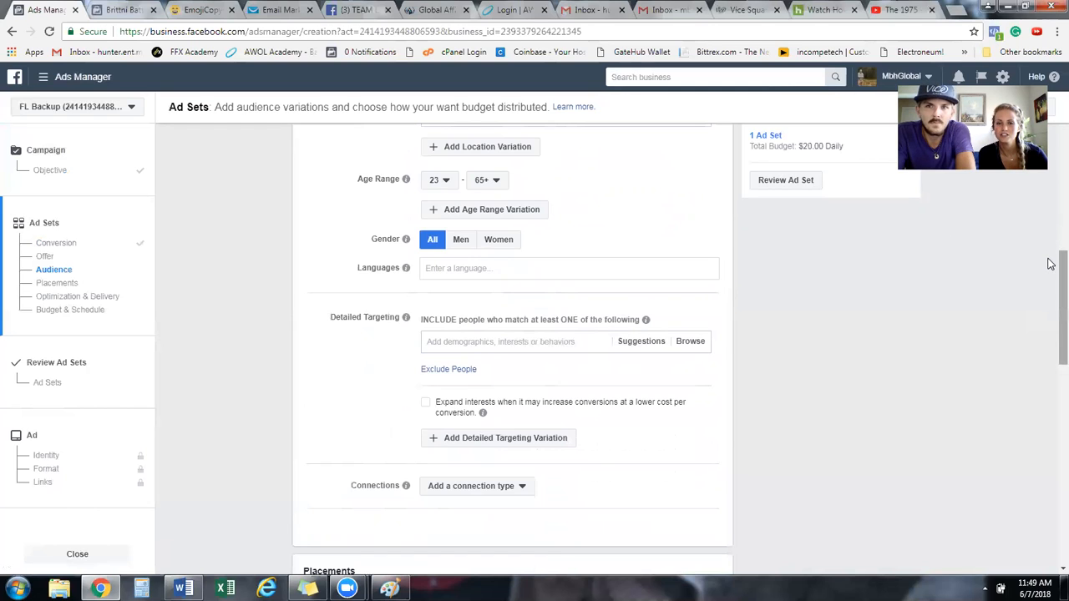
left_click_drag(1050, 264, 1050, 266)
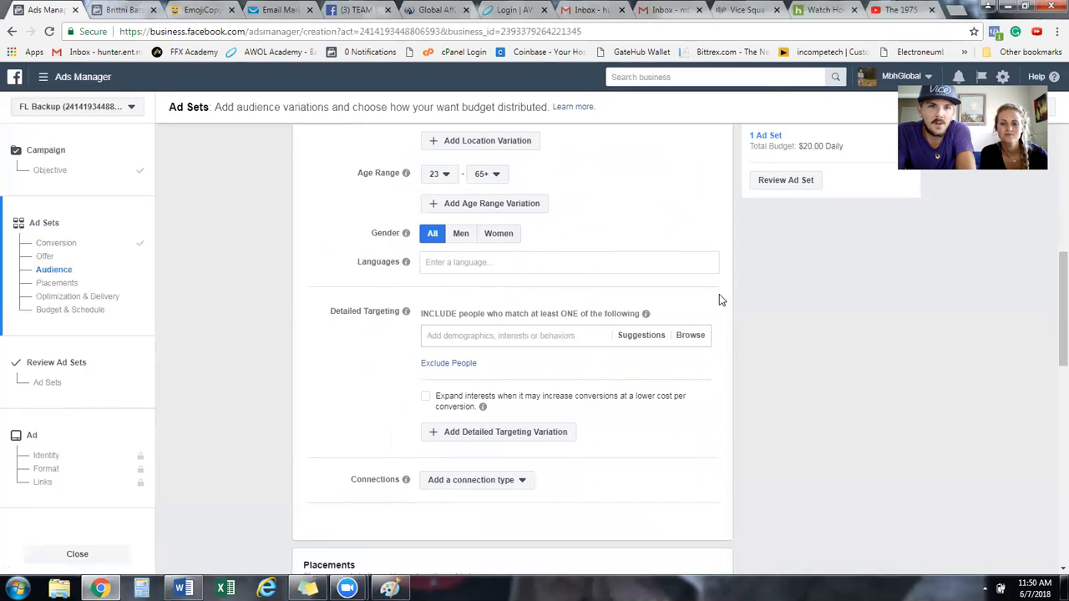
left_click_drag(1050, 296, 1051, 318)
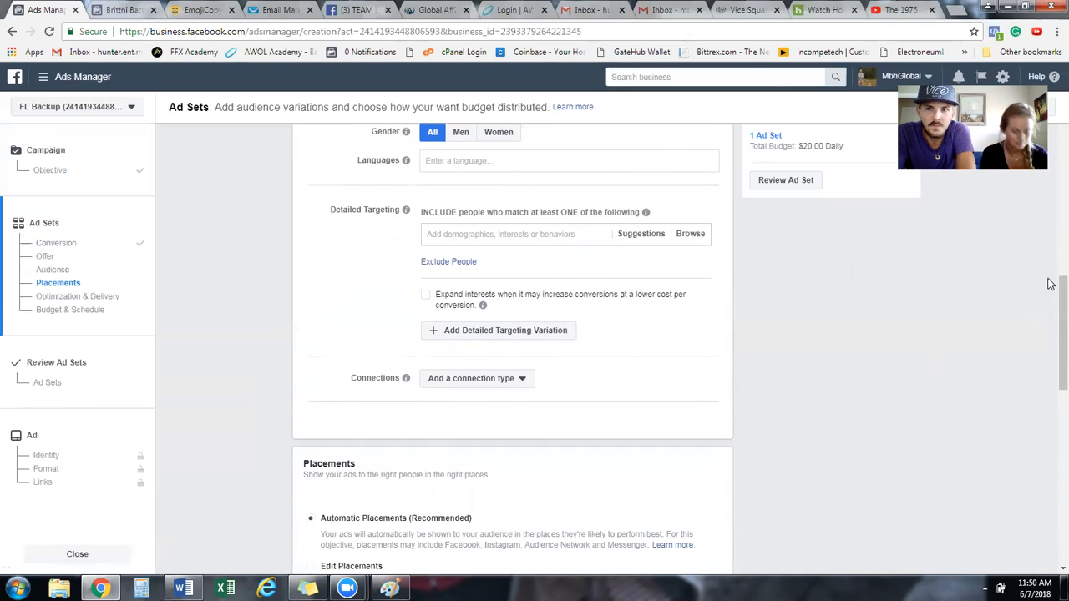
left_click_drag(1048, 287, 1047, 290)
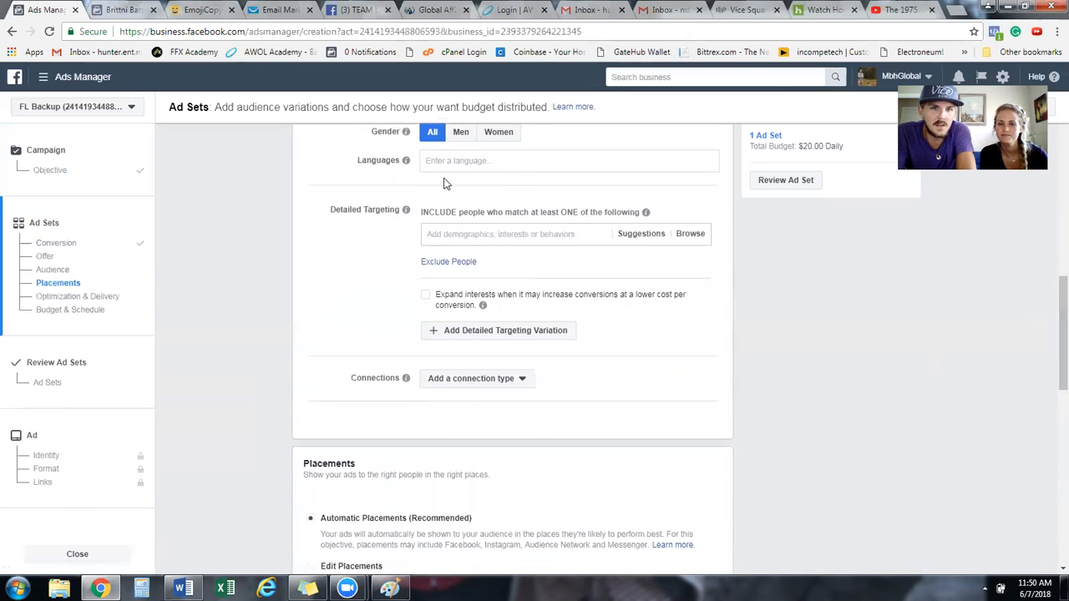
Add Entrepreneurship as an included interest in the ad sets' detailed targeting
left_click(473, 234)
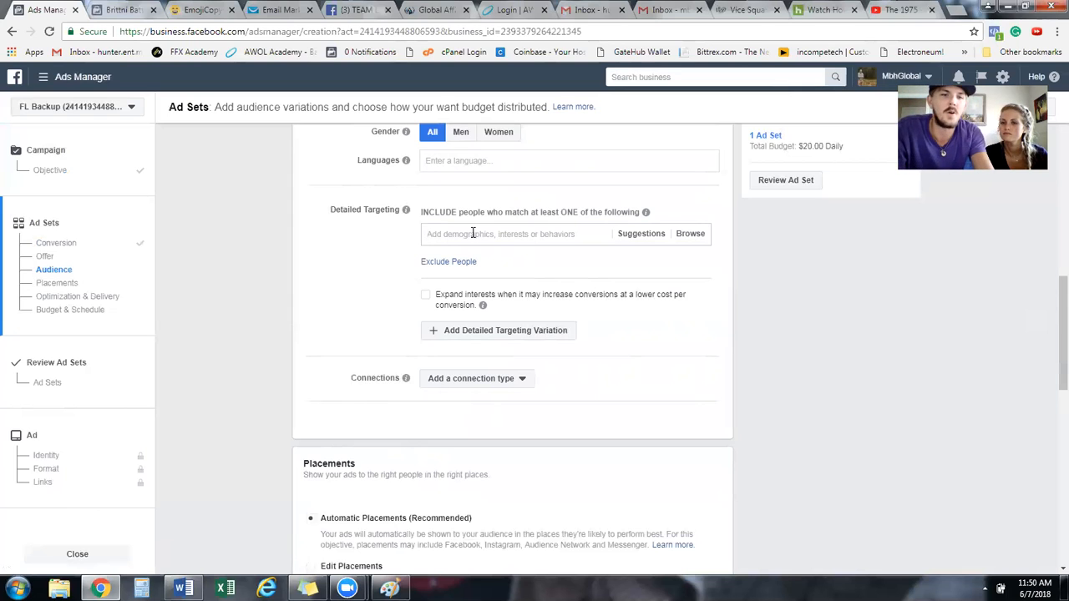
left_click(472, 233)
type("Eb")
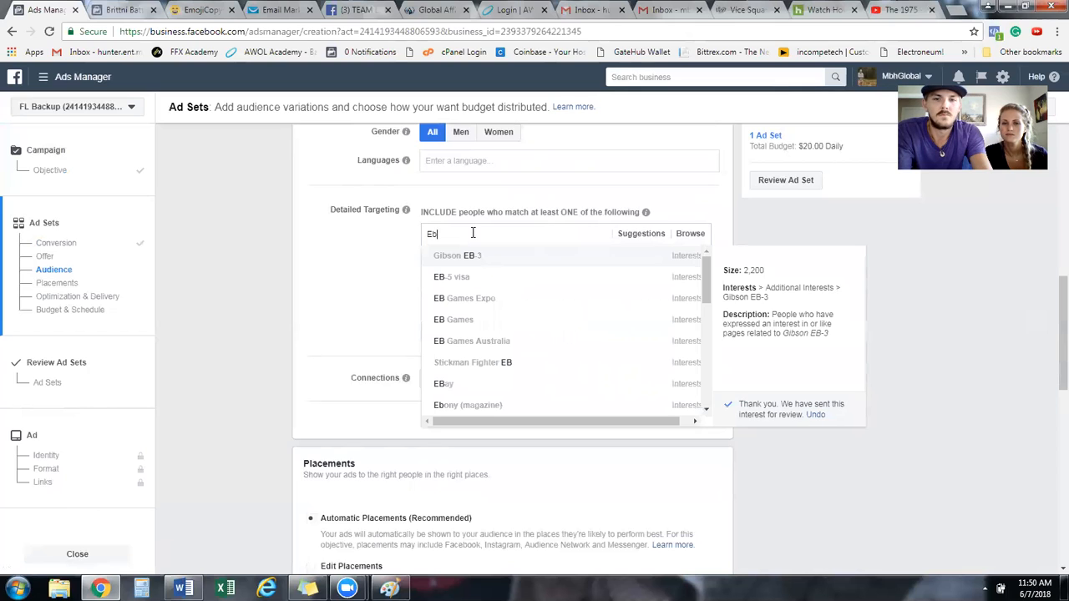
type("ntr")
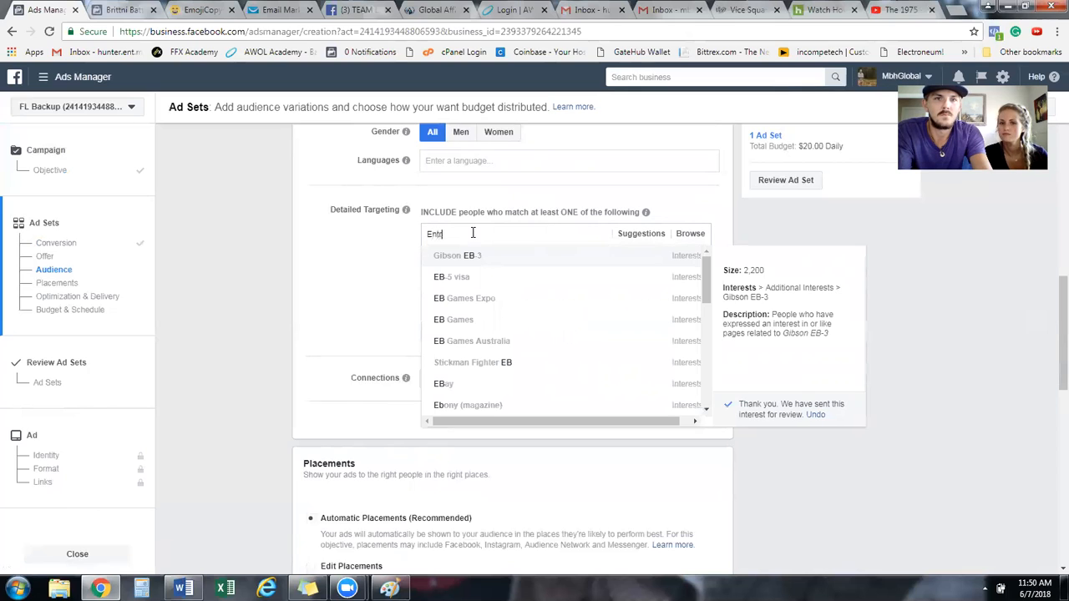
type("eprene")
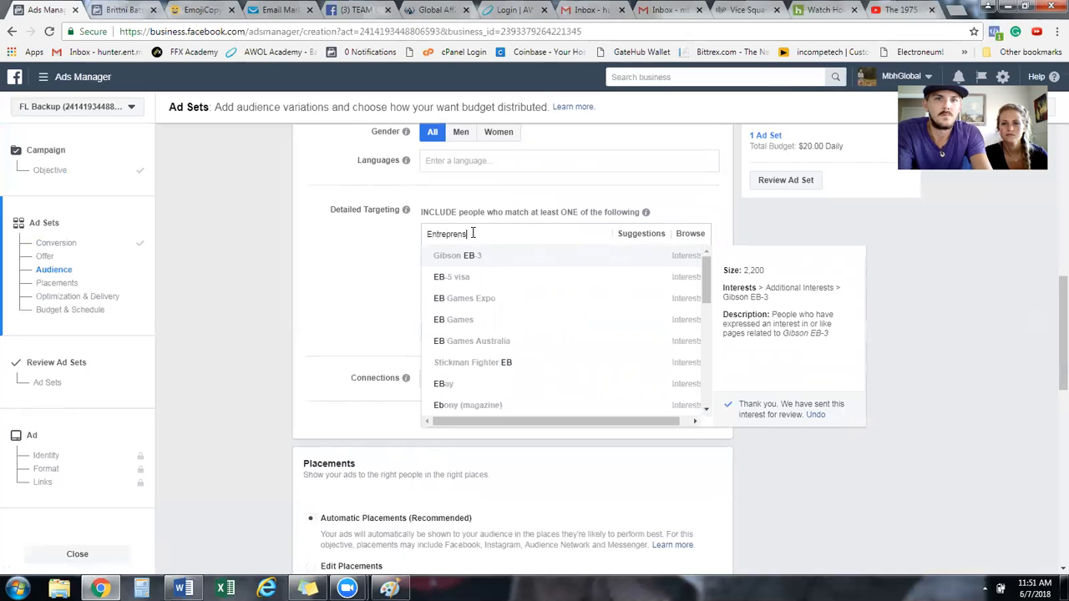
type("urship")
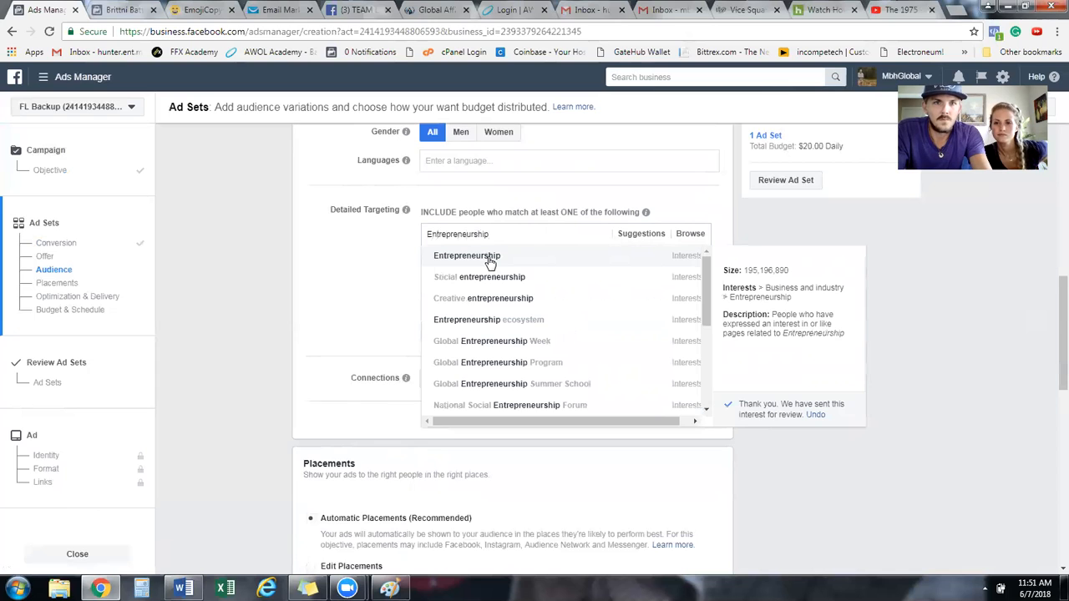
left_click(491, 258)
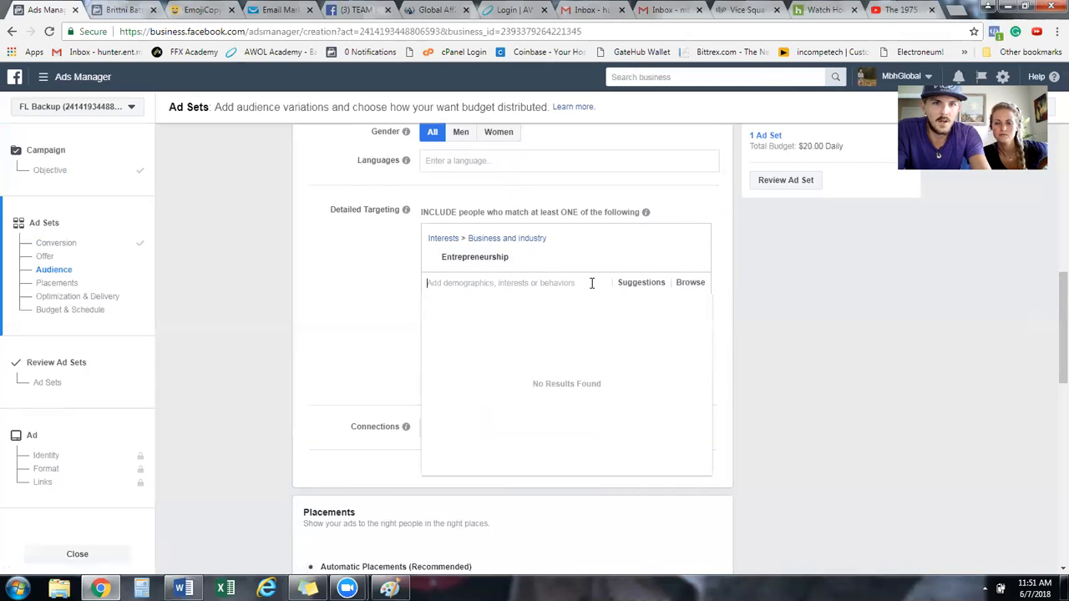
left_click(725, 283)
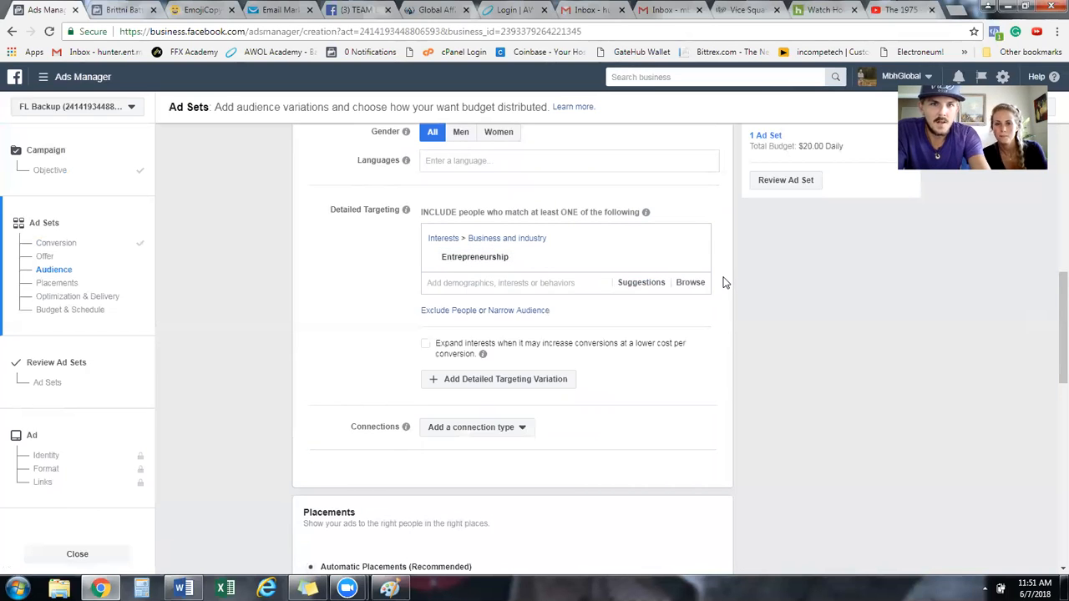
Add a second detailed targeting variation with the Luxury real estate interest and check that interest's audience size
left_click(458, 383)
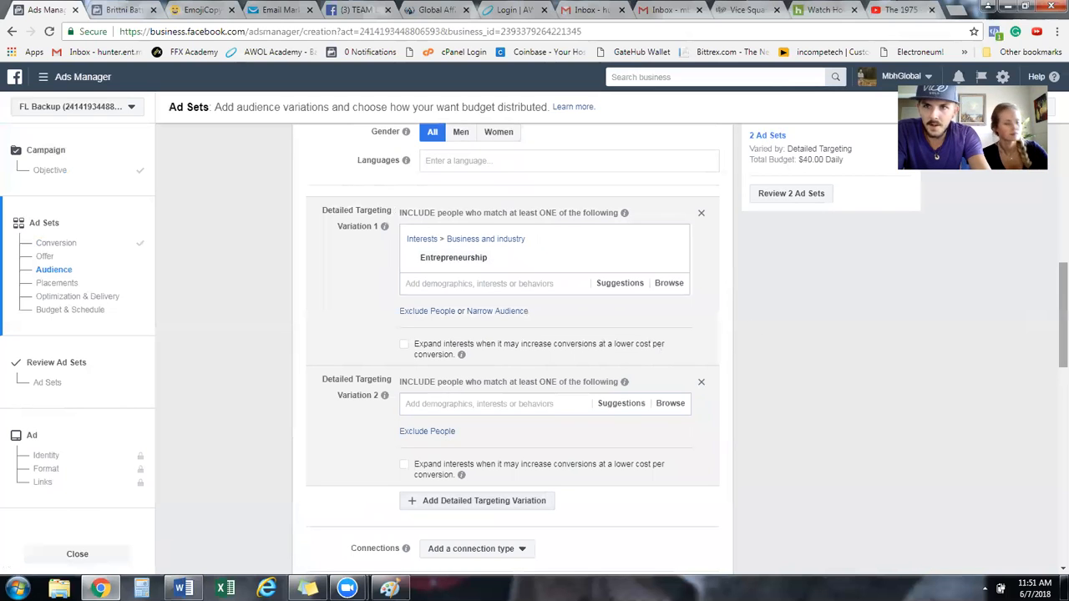
scroll(1051, 293, "down", 1)
scroll(1050, 293, "down", 2)
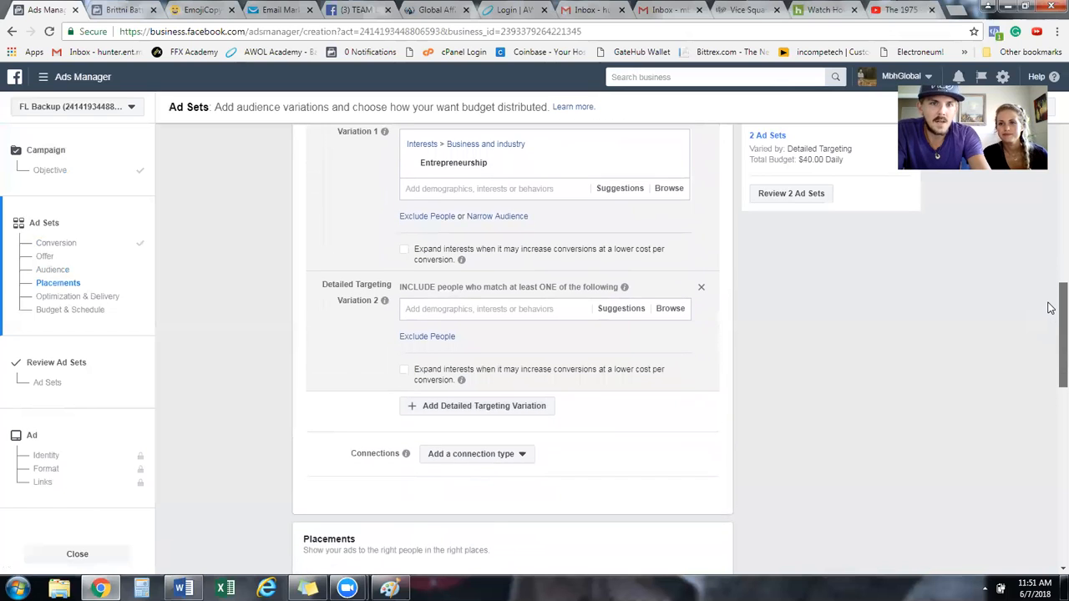
left_click_drag(1051, 308, 1050, 306)
left_click(503, 321)
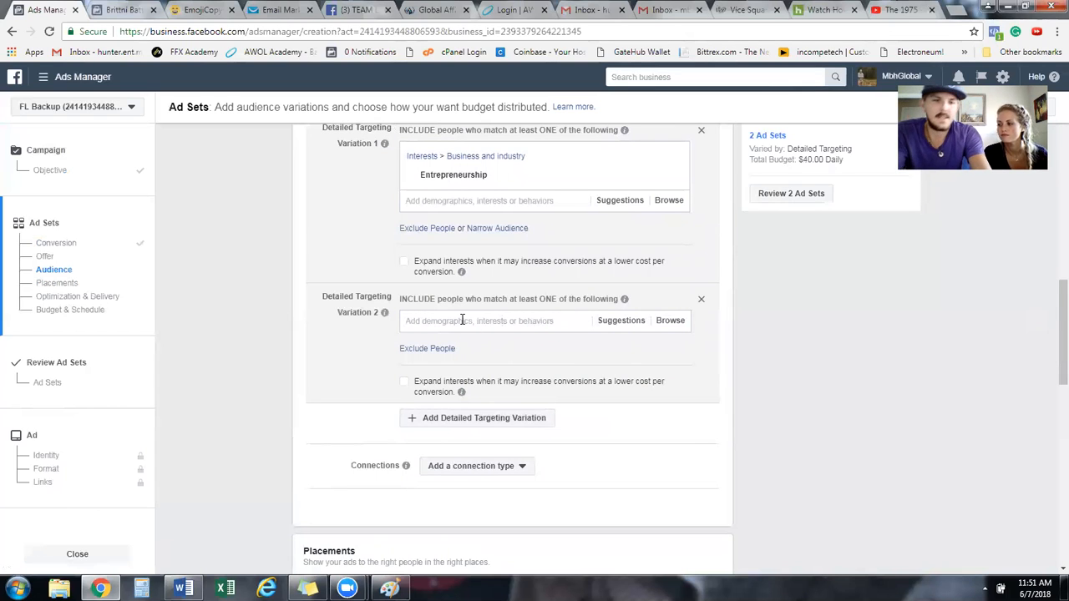
type("Real")
type("estate")
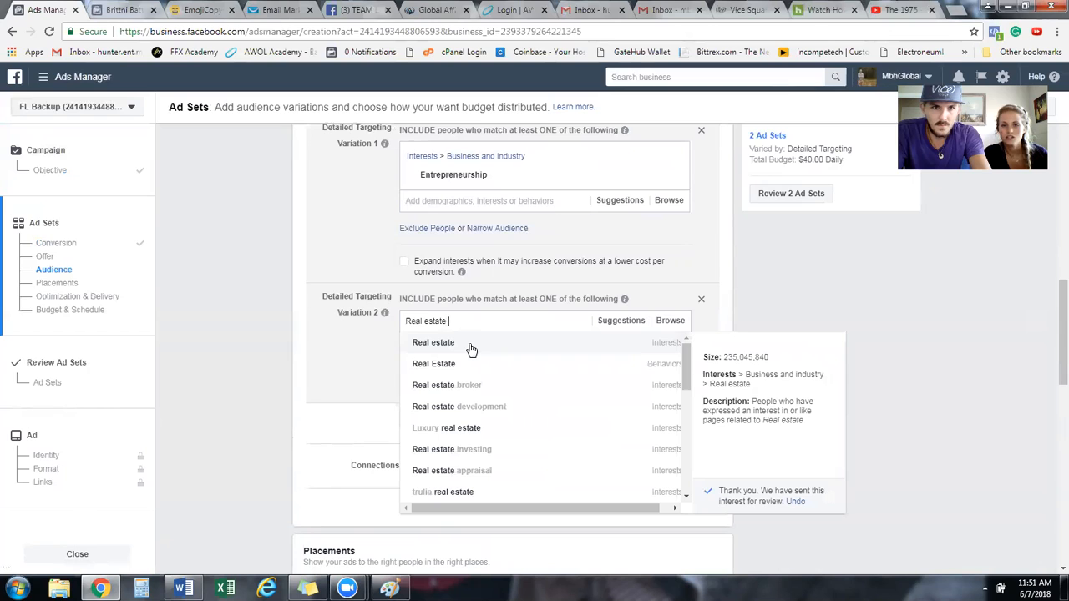
left_click(481, 429)
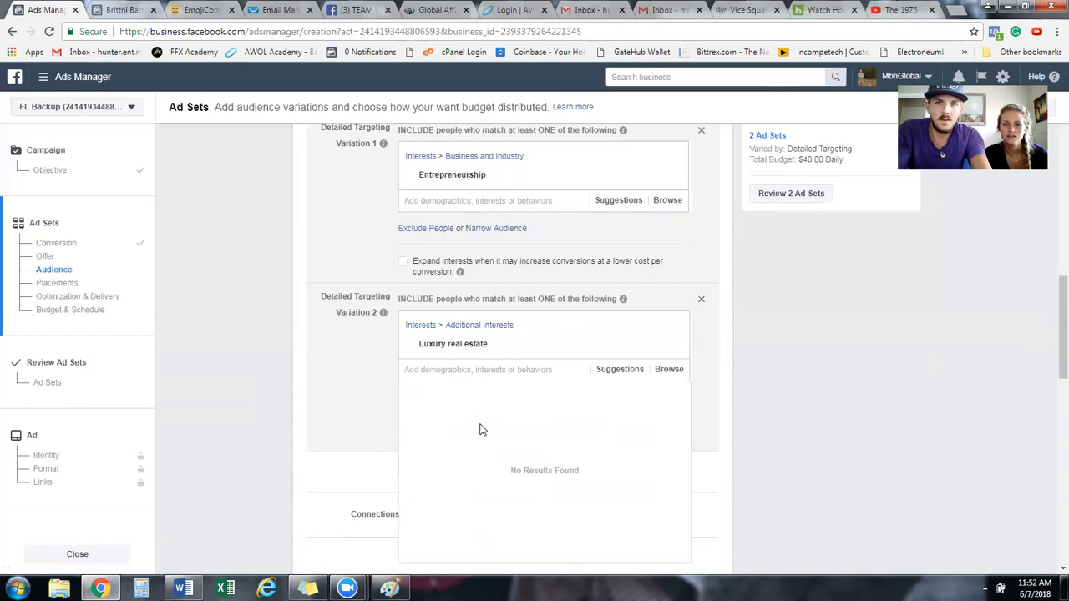
mouse_move(710, 344)
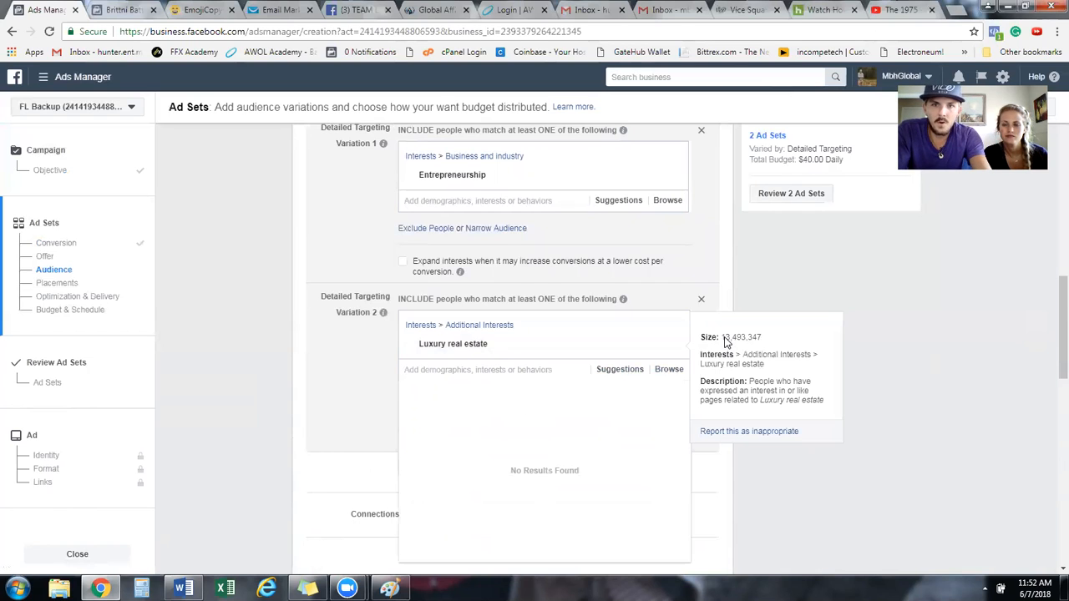
mouse_move(762, 338)
left_mouse_down()
mouse_move(725, 340)
mouse_move(762, 344)
left_mouse_up()
left_click(725, 344)
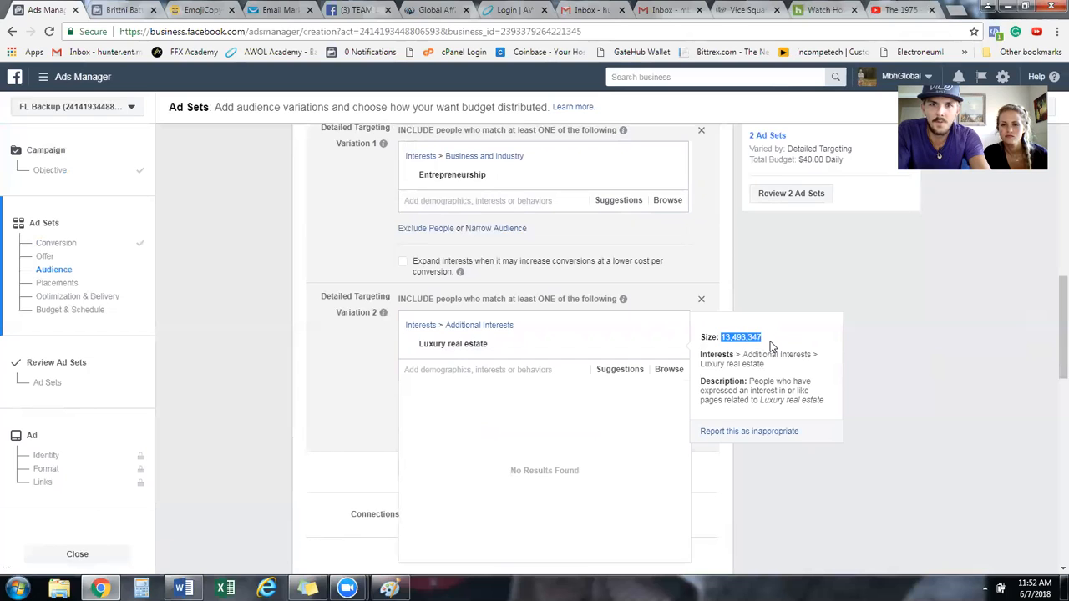
left_click(772, 345)
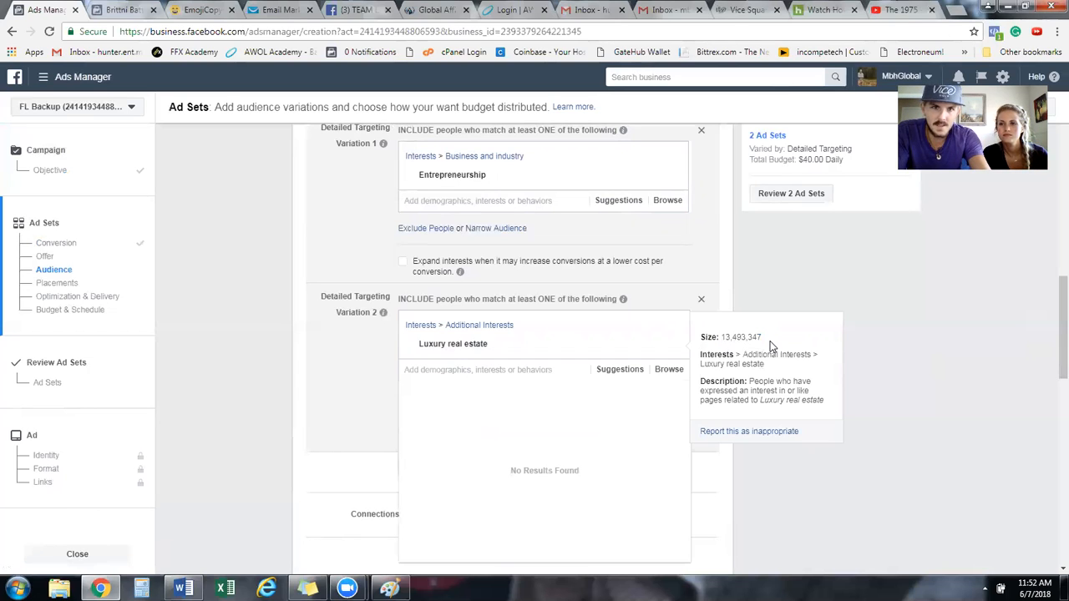
left_click(730, 311)
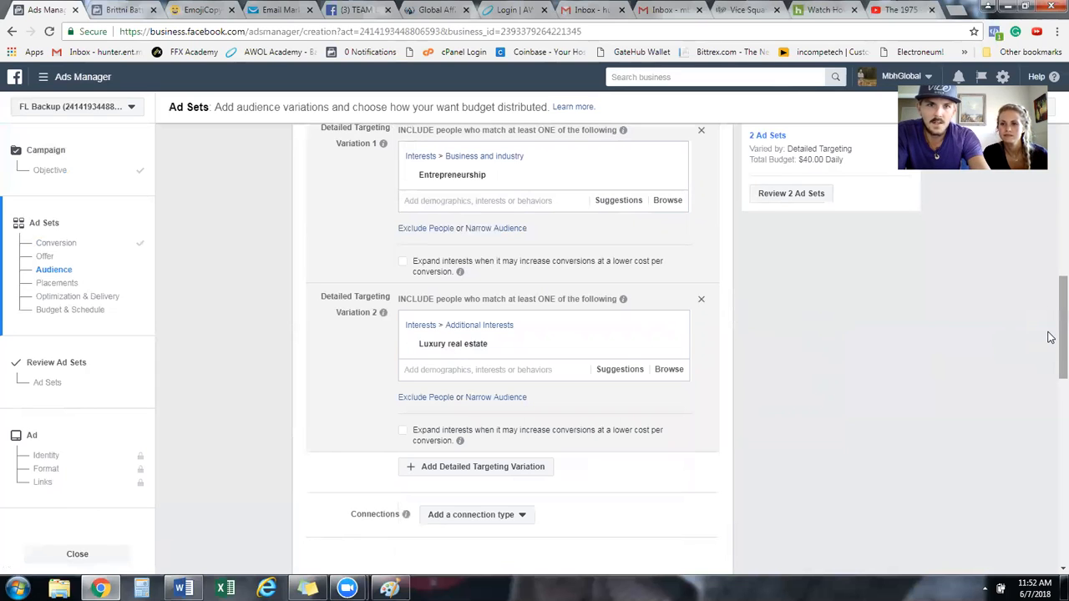
Add a third detailed targeting variation and search its targeting options for "Car sales" and "Car salesmen"
scroll(1050, 334, "up", 1)
scroll(1050, 335, "down", 1)
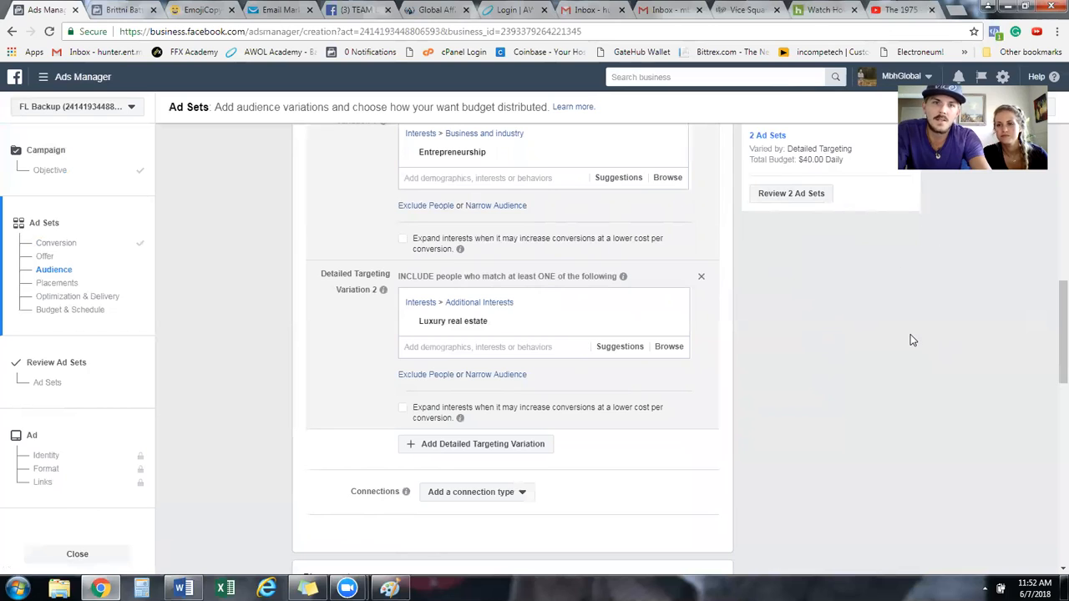
left_click(436, 451)
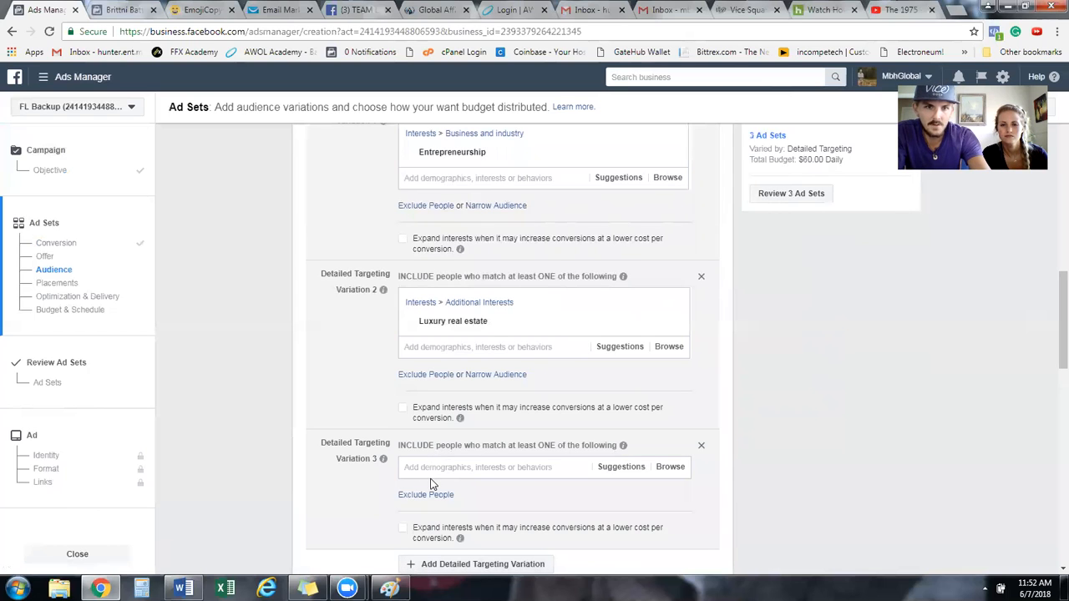
left_click(470, 475)
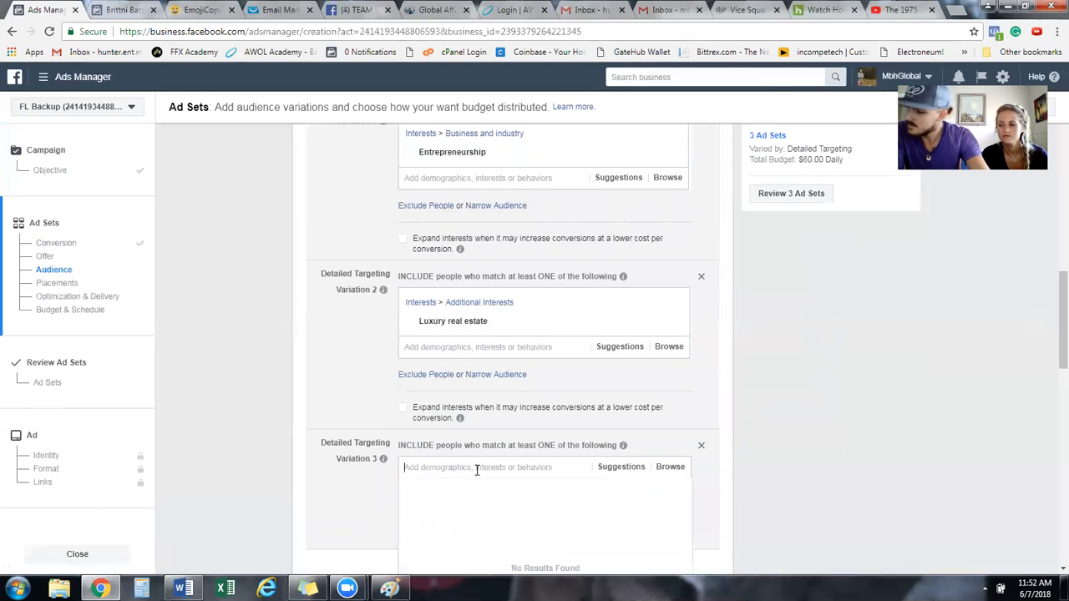
type("Car sales")
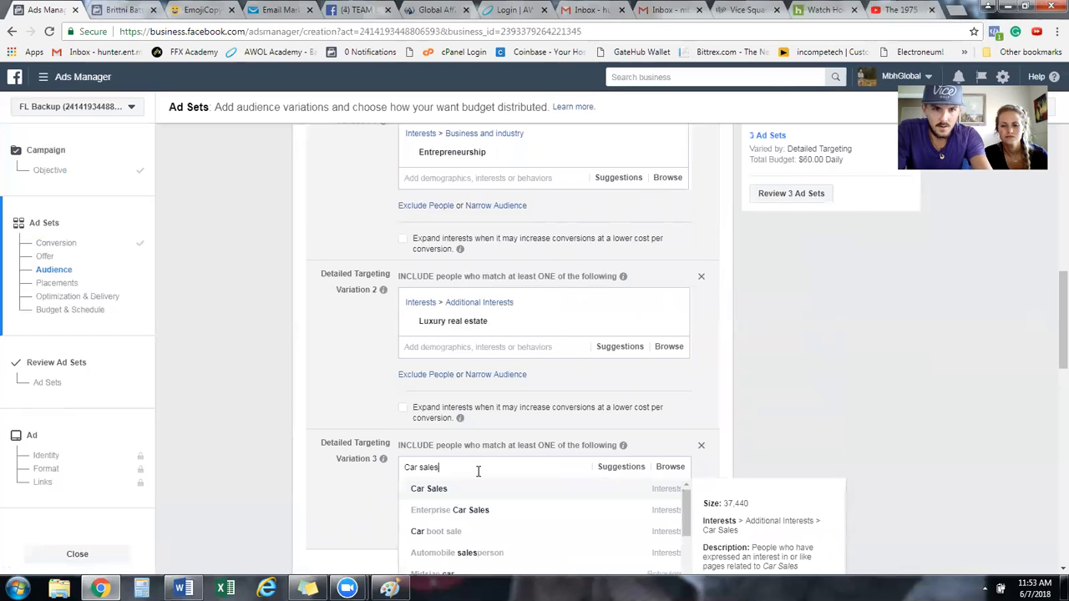
type("men")
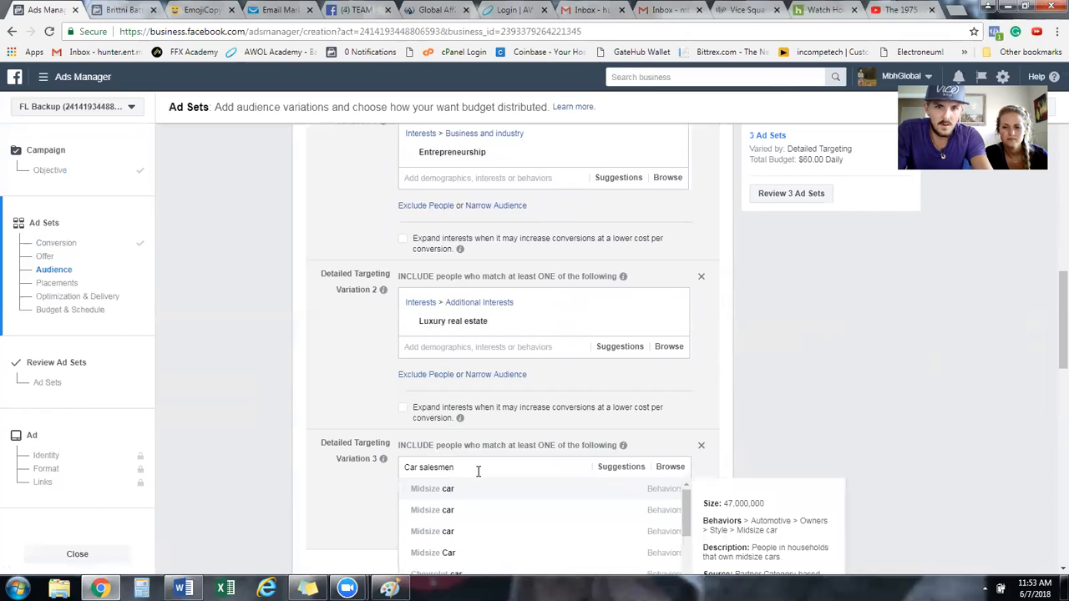
Search the third variation's targeting options for "luxury car sales" and look through the suggestions
key("ctrl+a")
type("lu")
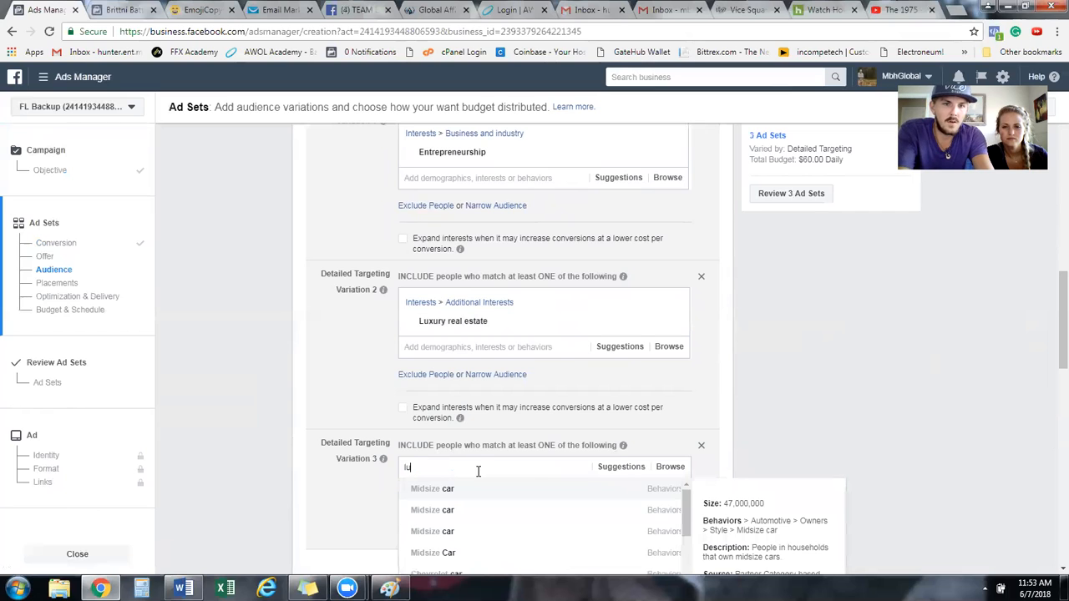
type("xury car sales")
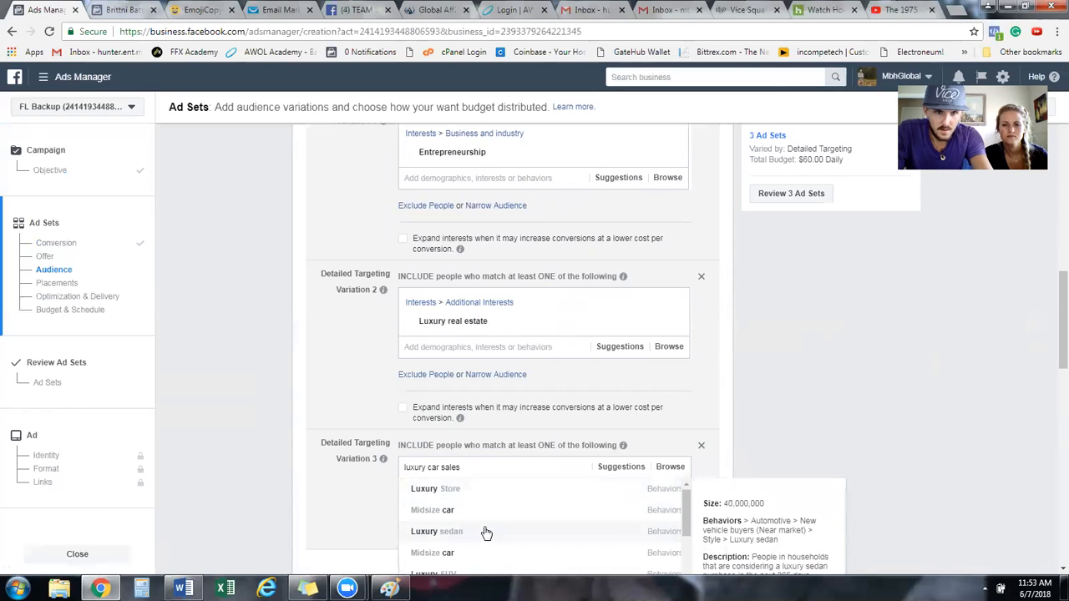
left_click_drag(1049, 311, 1050, 358)
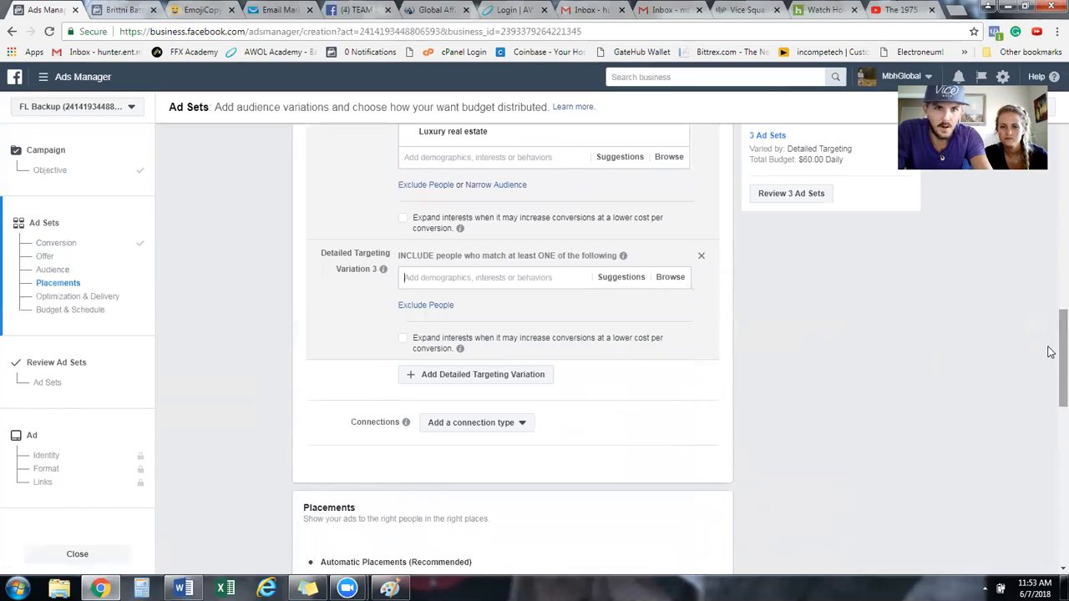
left_click(416, 289)
type("luxury car sales")
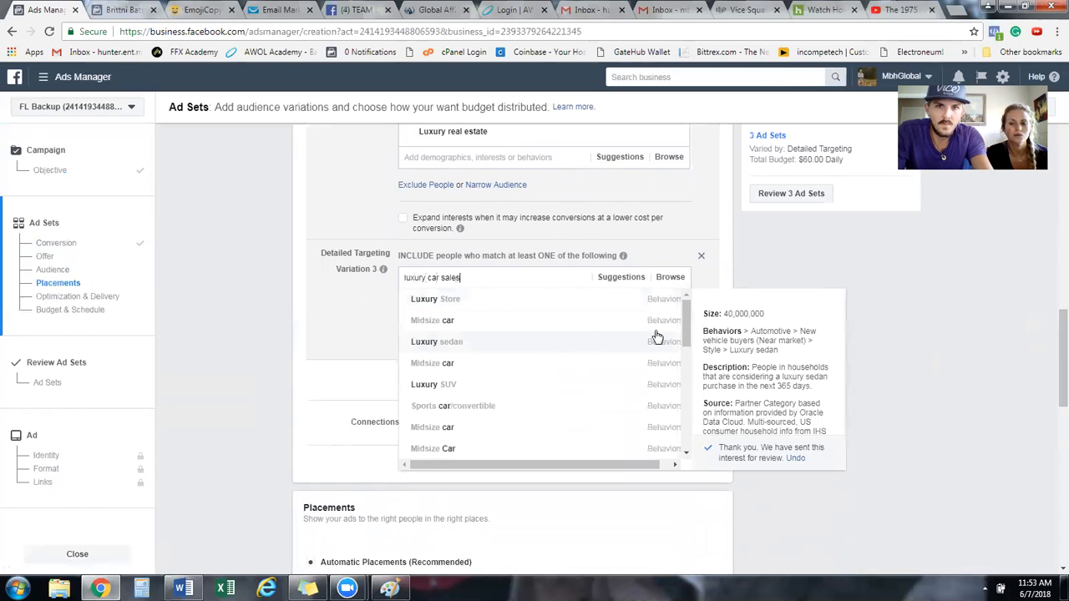
mouse_move(685, 323)
left_mouse_down()
mouse_move(678, 381)
mouse_move(679, 282)
left_mouse_up()
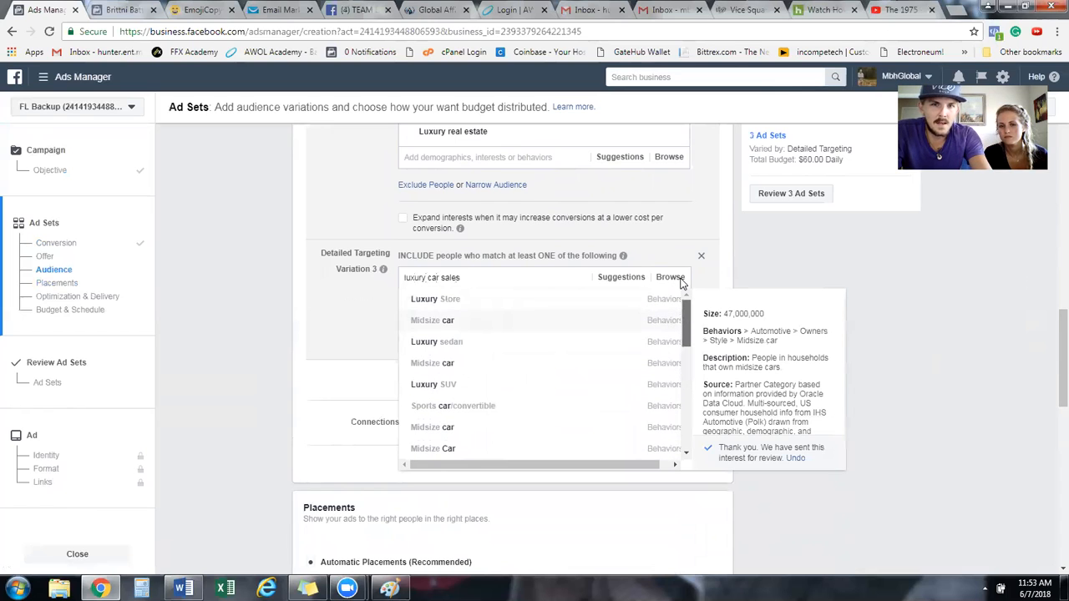
Replace the third variation's search with "car sales" and examine the sizes of the suggested interests
triple_click(491, 276)
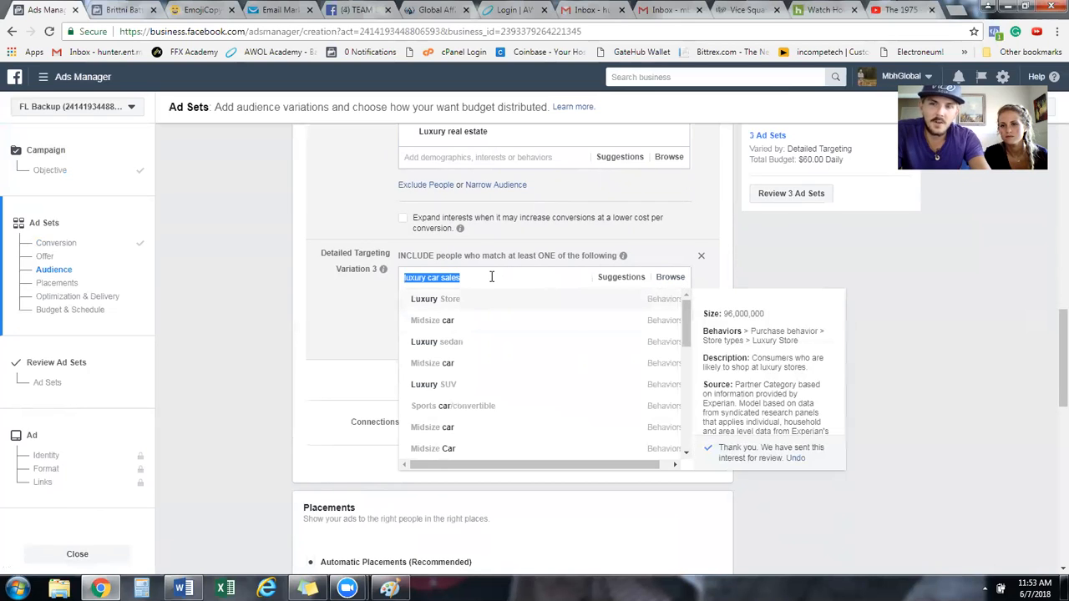
double_click(491, 277)
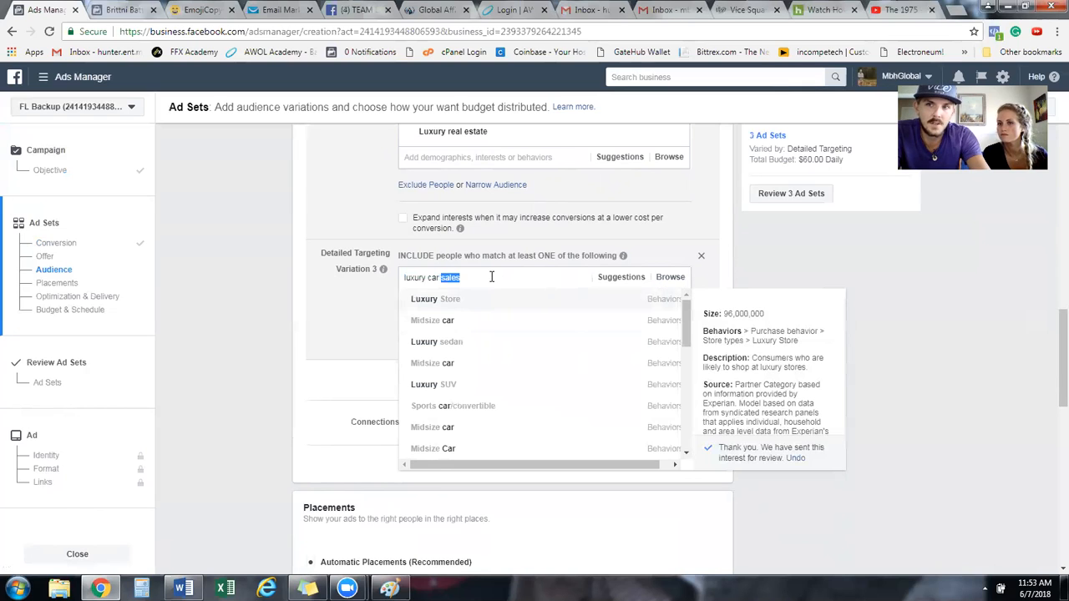
triple_click(491, 277)
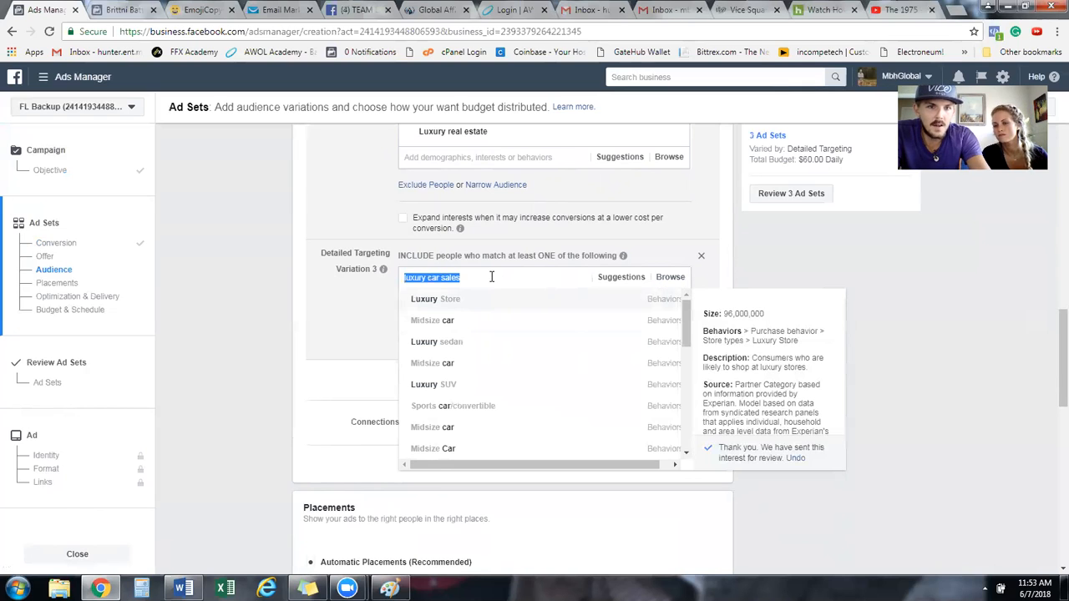
type("car sales")
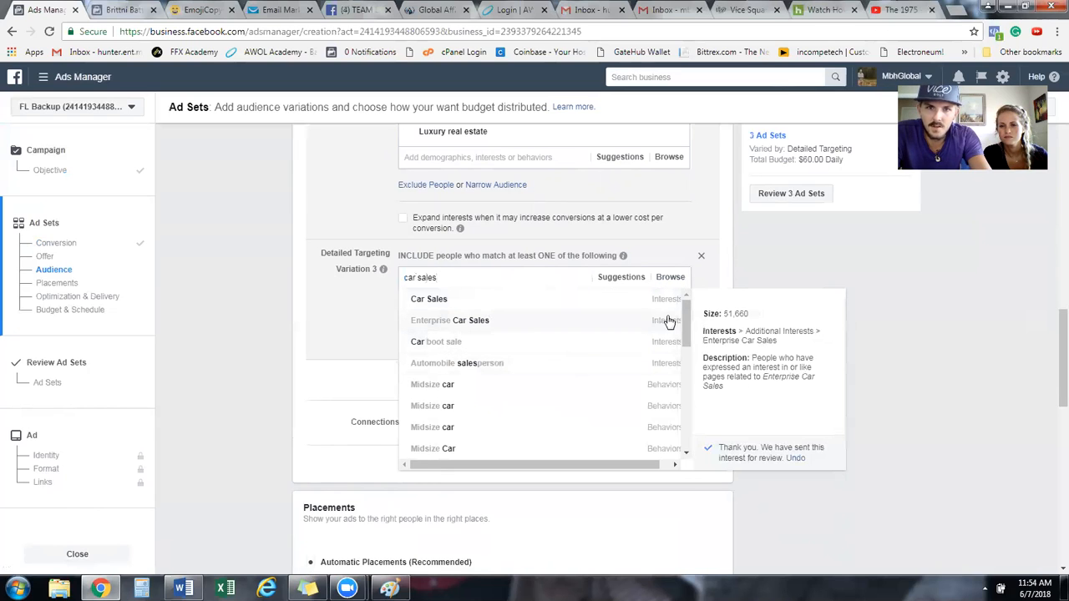
mouse_move(688, 324)
left_mouse_down()
mouse_move(676, 428)
mouse_move(690, 311)
left_mouse_up()
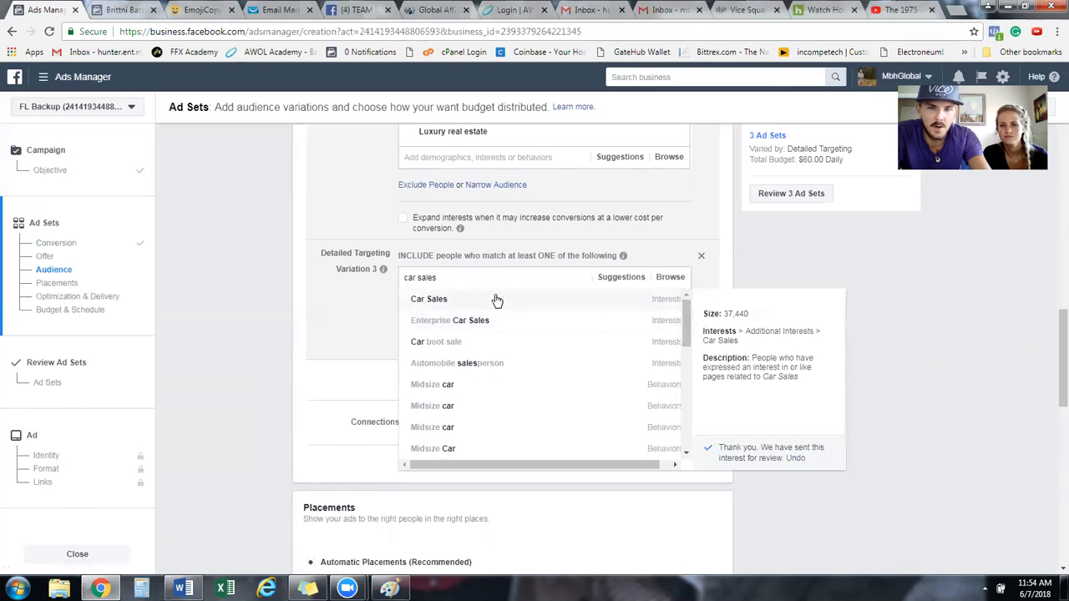
Search the third variation's targeting options for "mercedes sales asso", and shorten the search to "mercedes sales"
triple_click(442, 280)
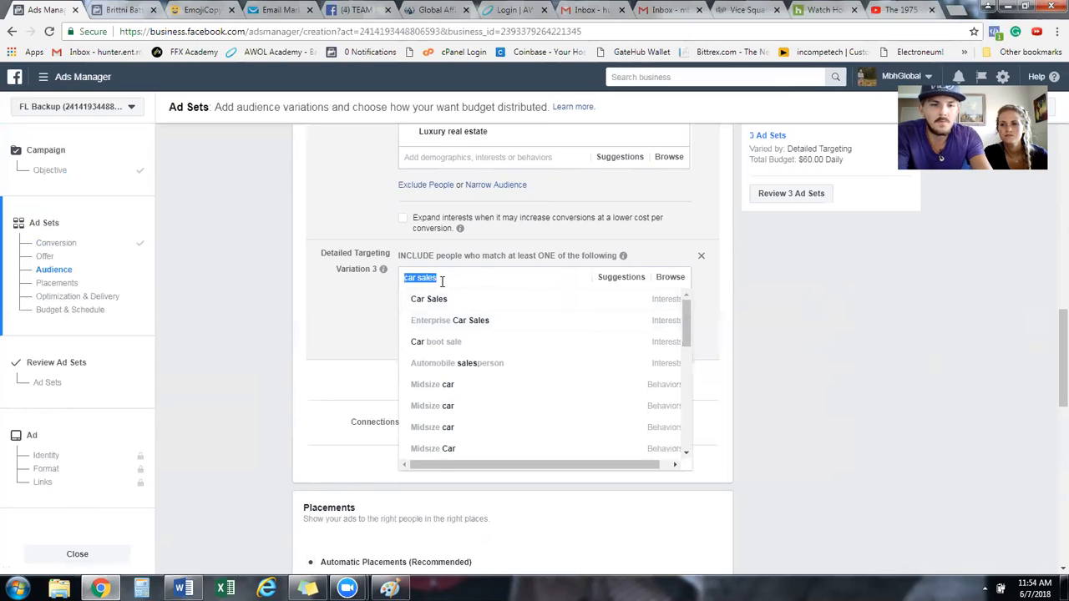
type("merce")
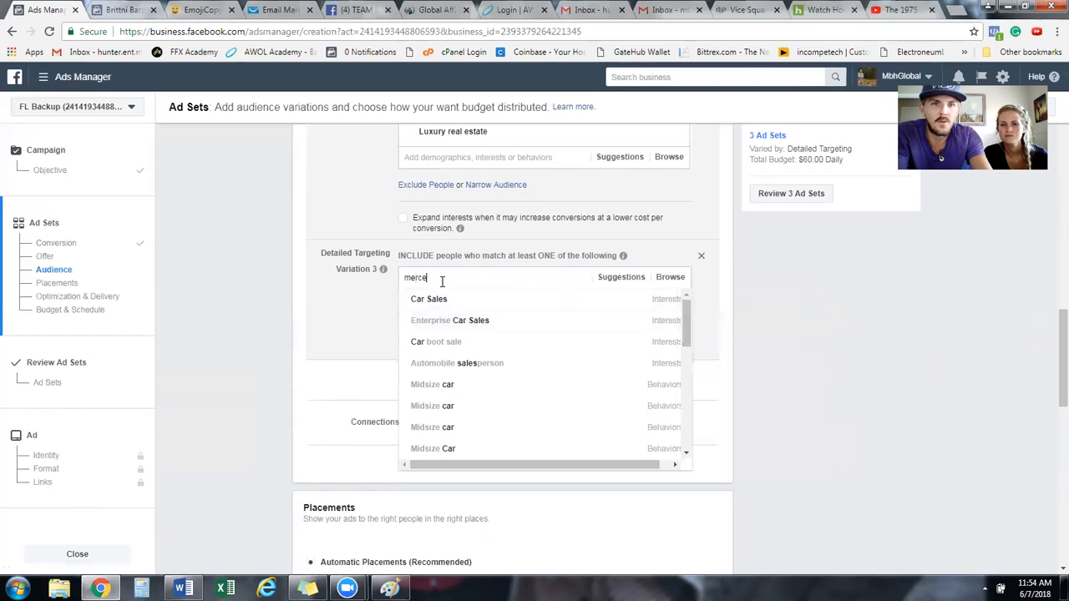
type("des sa")
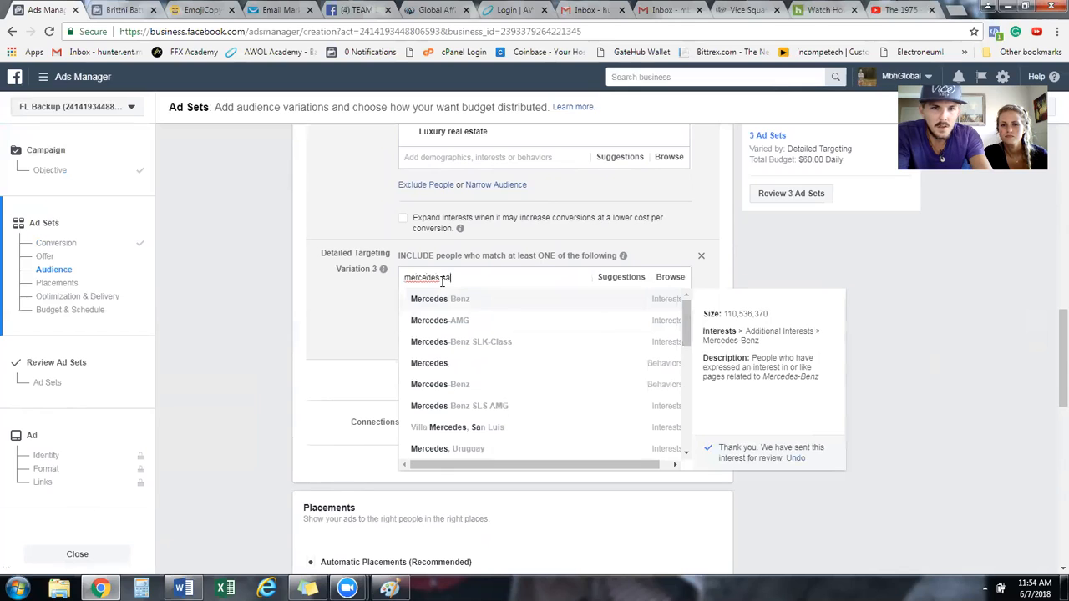
type("les as")
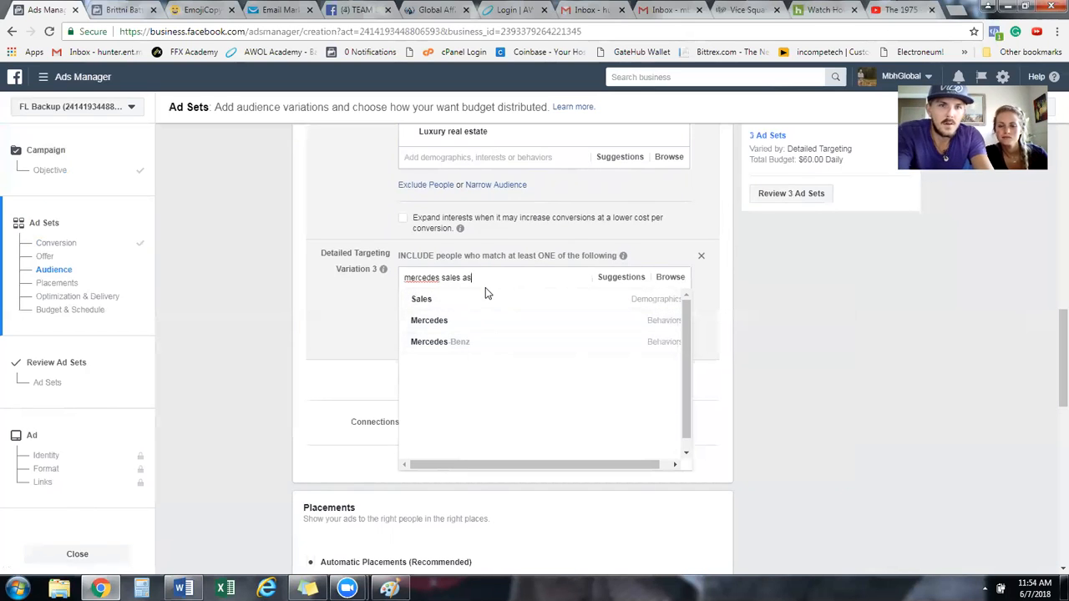
type("o")
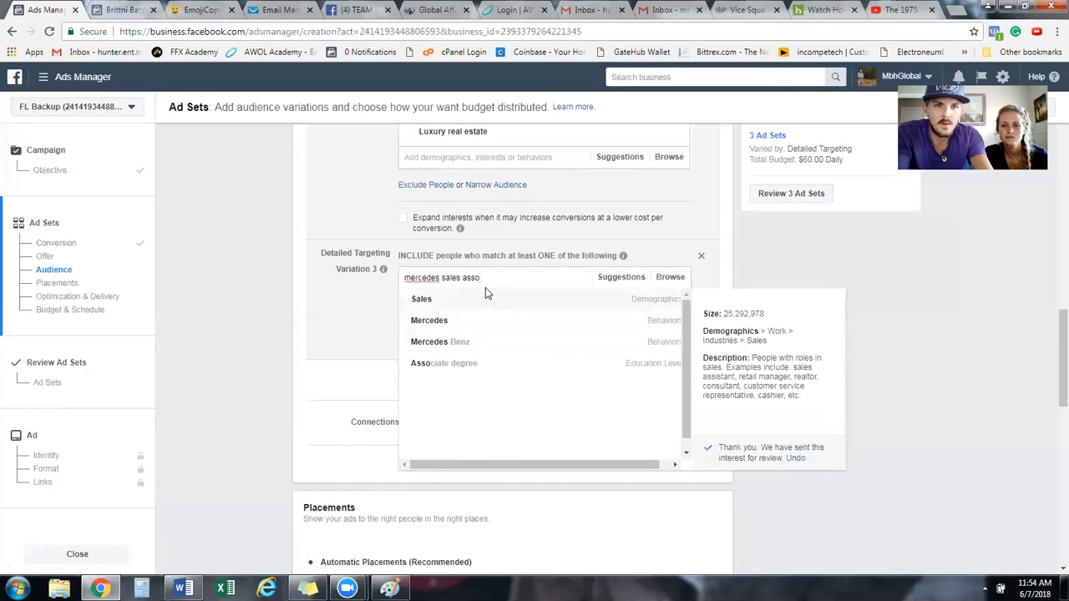
key("BackSpace")
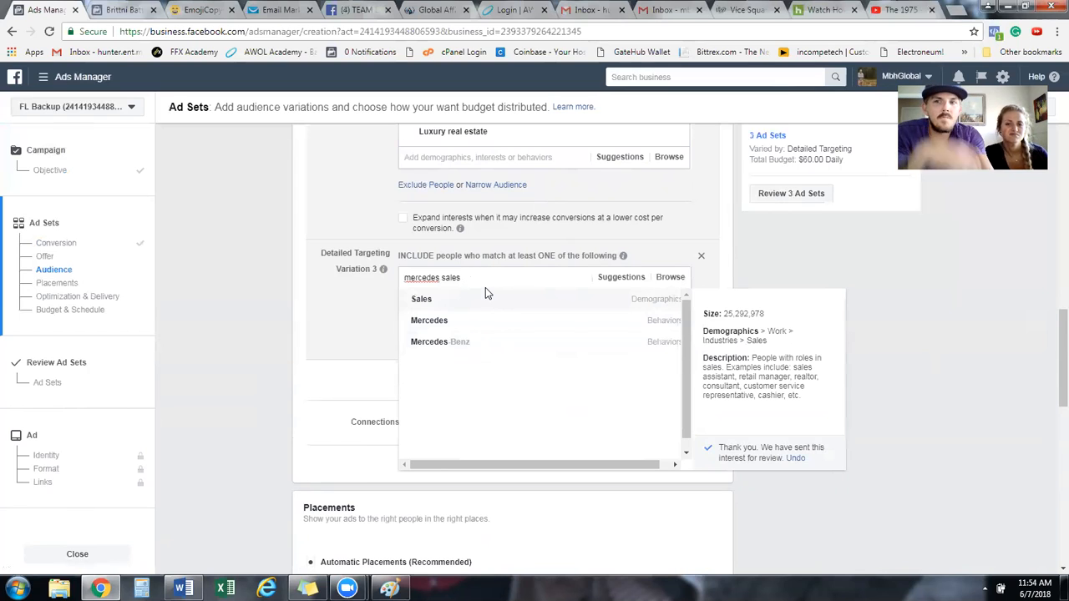
Clear the third variation's search, look up "small business owners" and add the Small business owners behavior under Digital activities
key("BackSpace")
key("BackSpace")
key("BackSpace")
key("BackSpace")
key("BackSpace")
key("BackSpace")
key("BackSpace")
key("BackSpace")
key("BackSpace")
key("BackSpace")
key("BackSpace")
key("BackSpace")
key("BackSpace")
key("BackSpace")
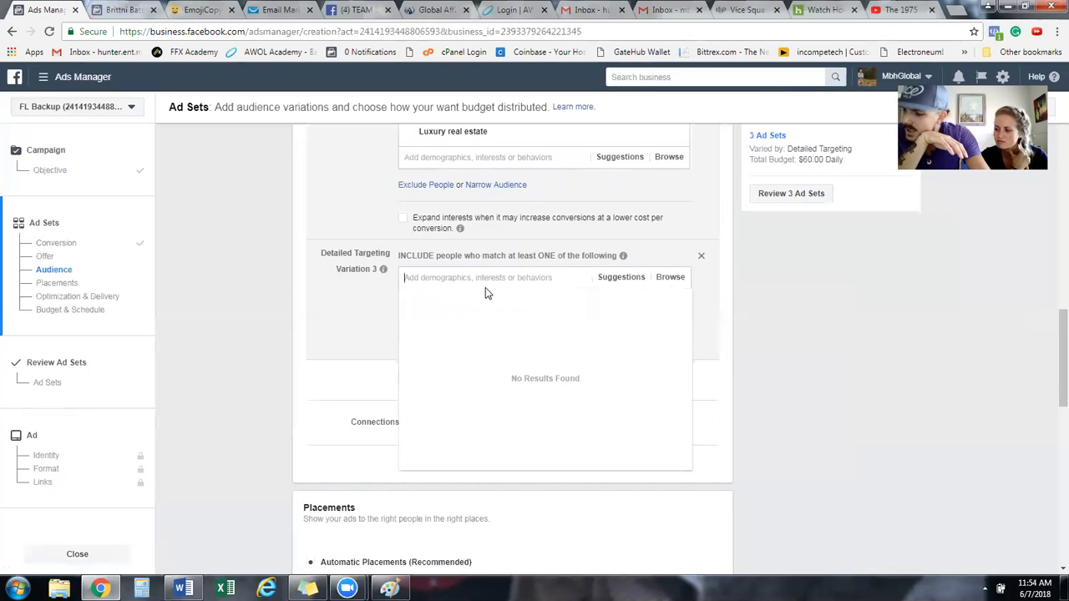
type("small bi")
type("in")
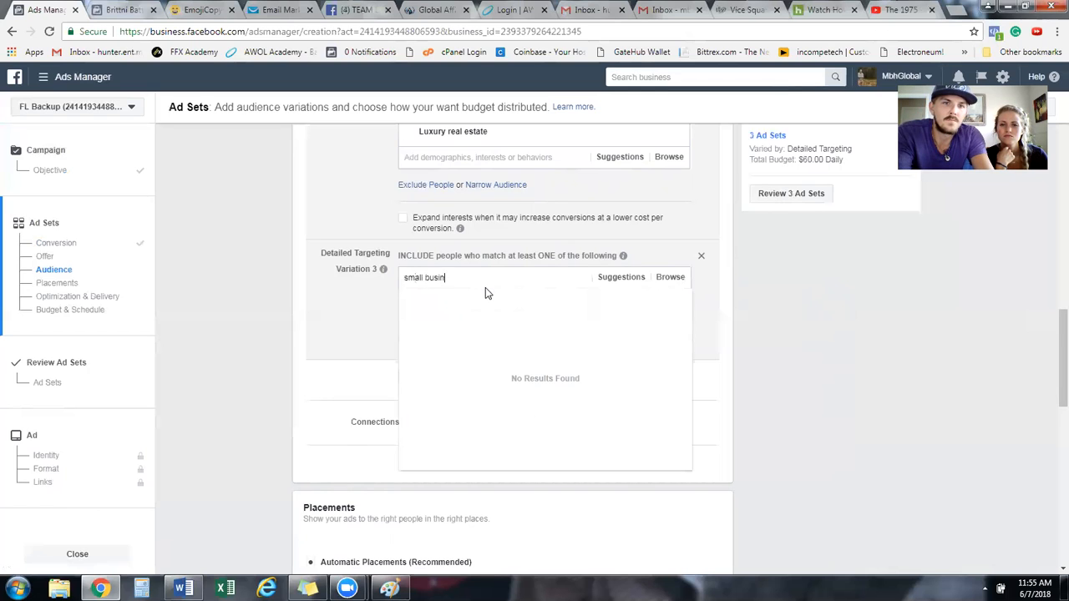
type("esssowners")
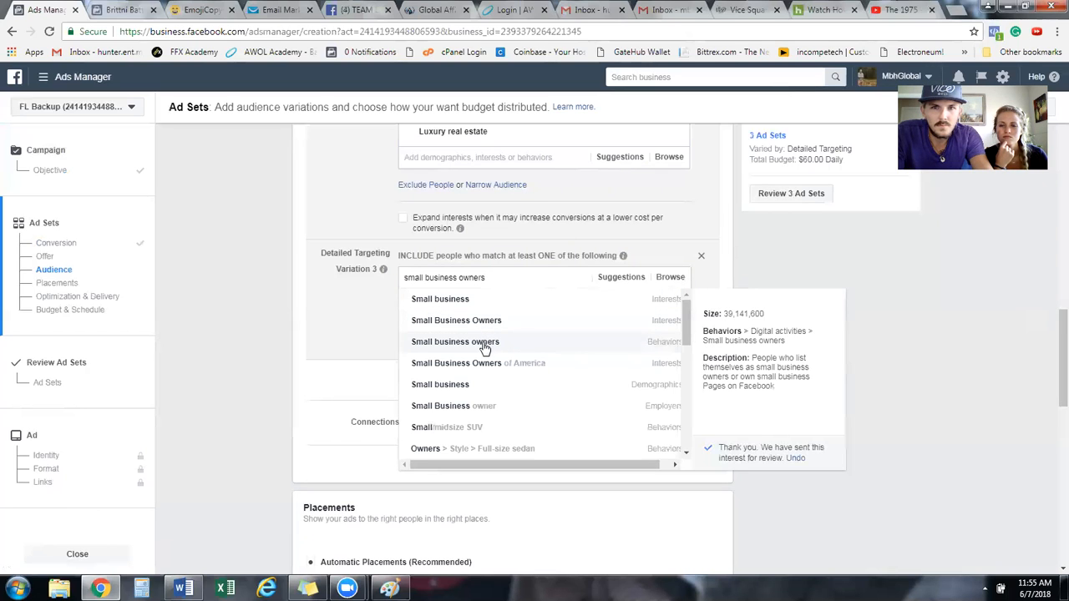
left_click(484, 344)
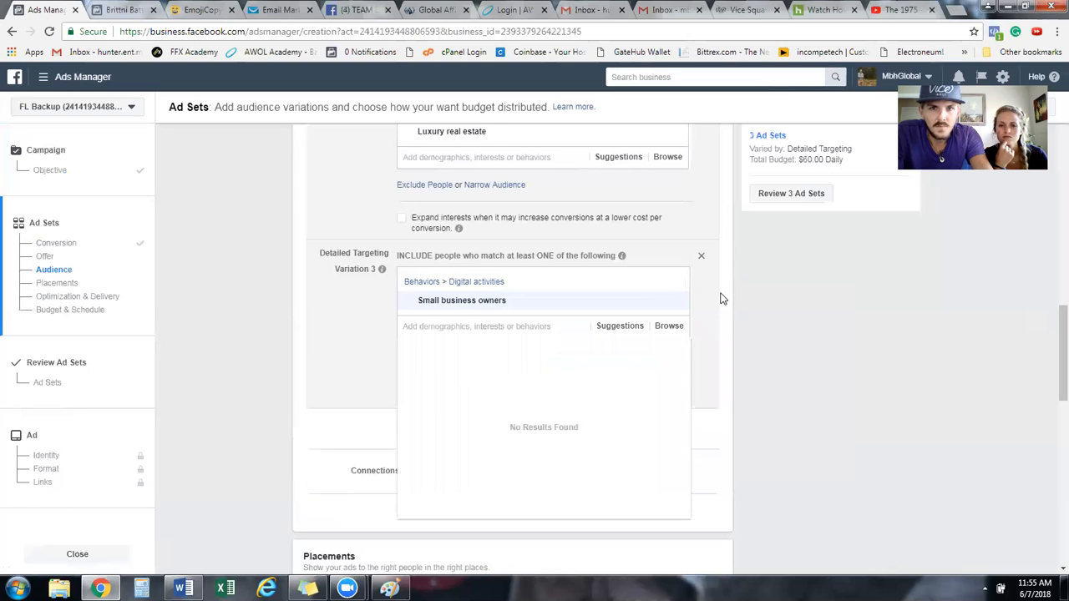
left_click(746, 259)
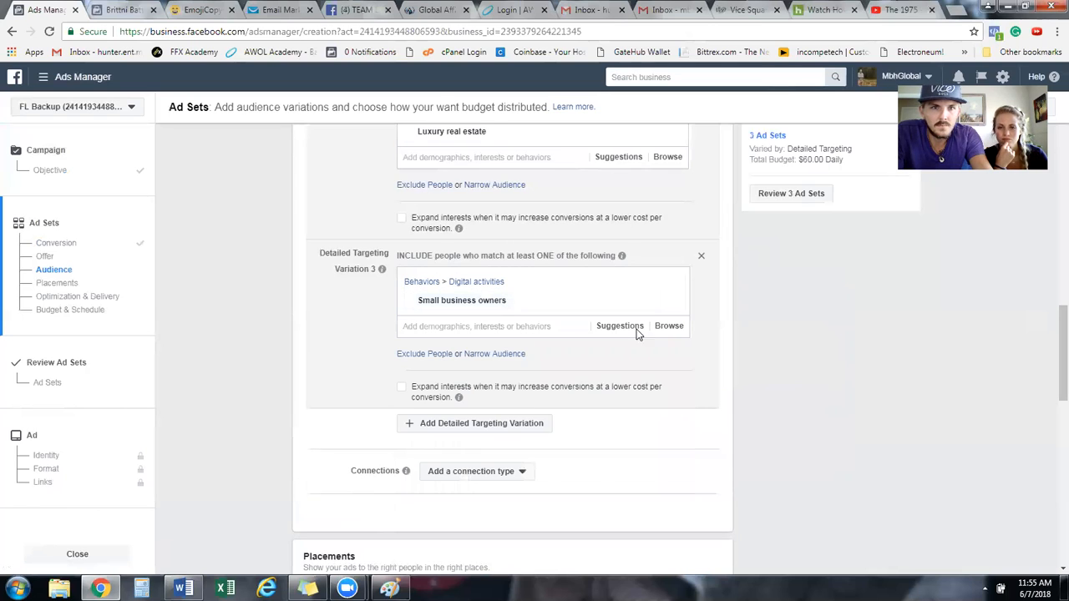
Add a fourth detailed targeting variation, search it for "Insurance brokers" and include the Insurance broker interest
left_click(474, 425)
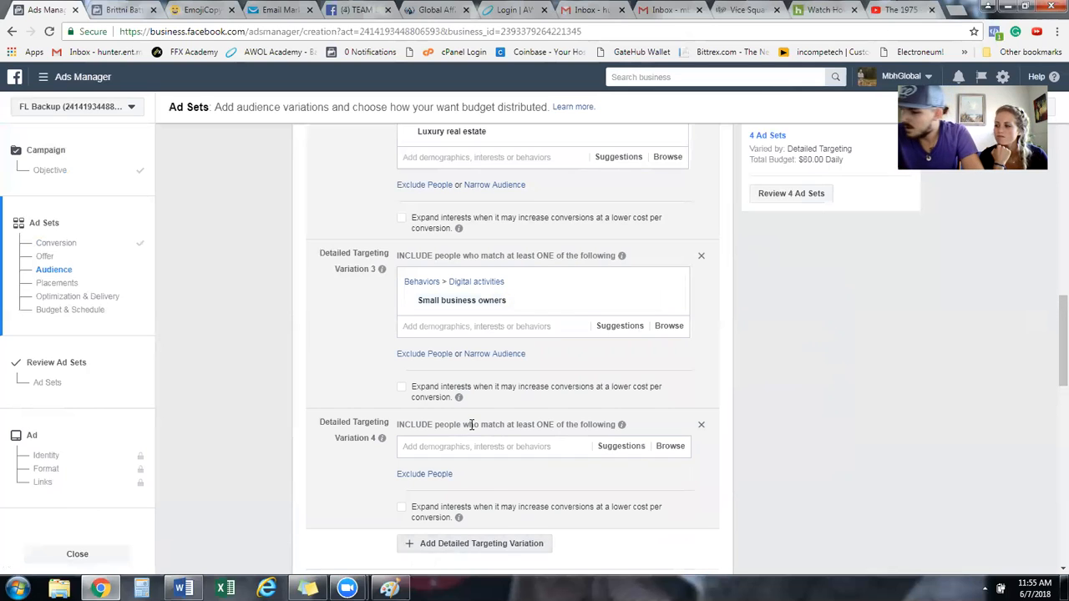
left_click(490, 446)
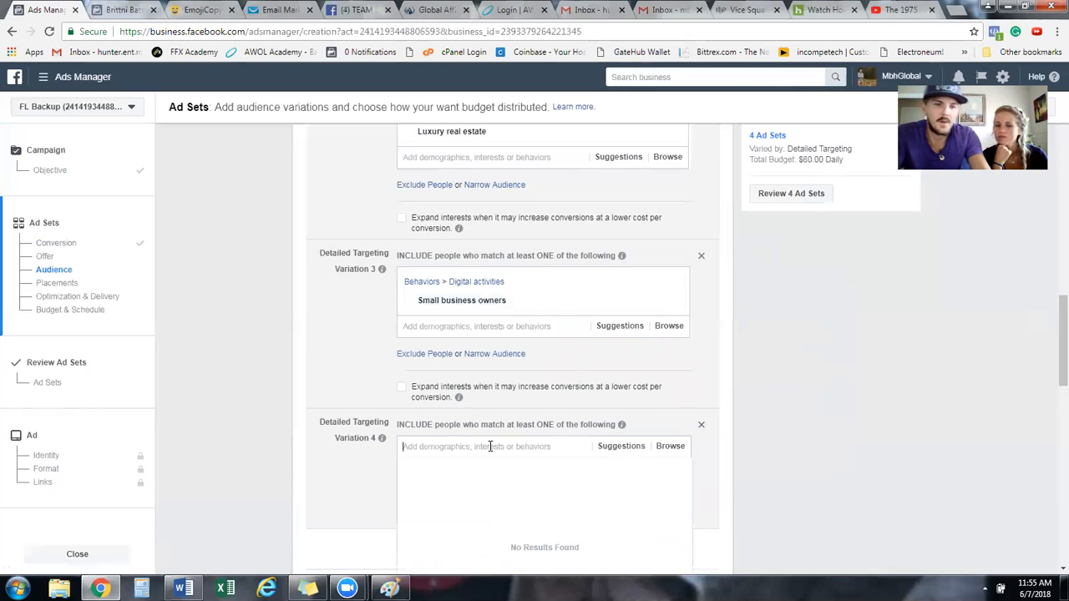
type("Insura")
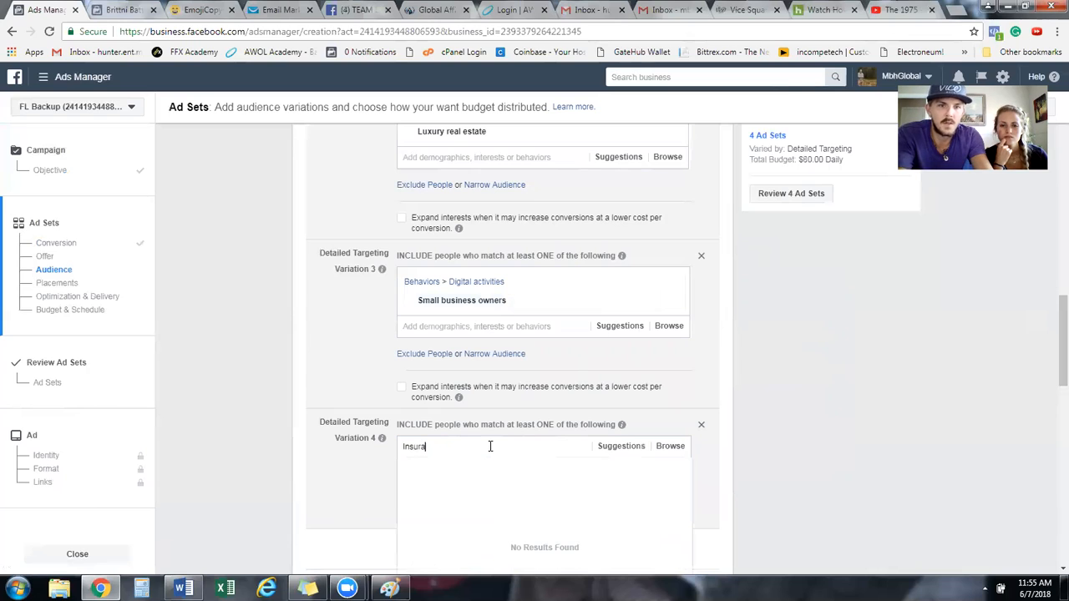
type("nce brokers")
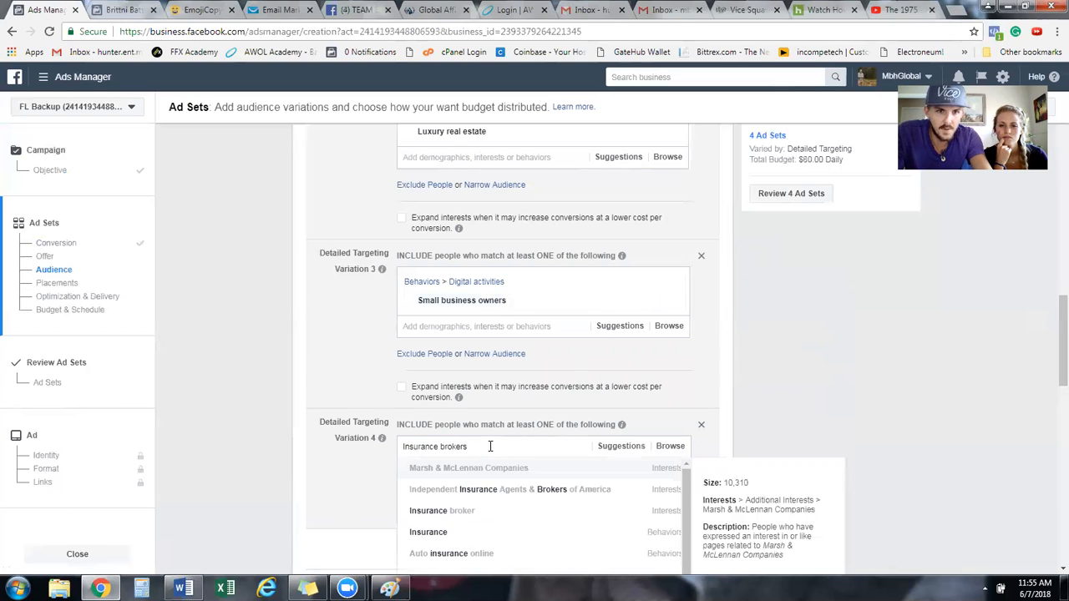
left_click(488, 511)
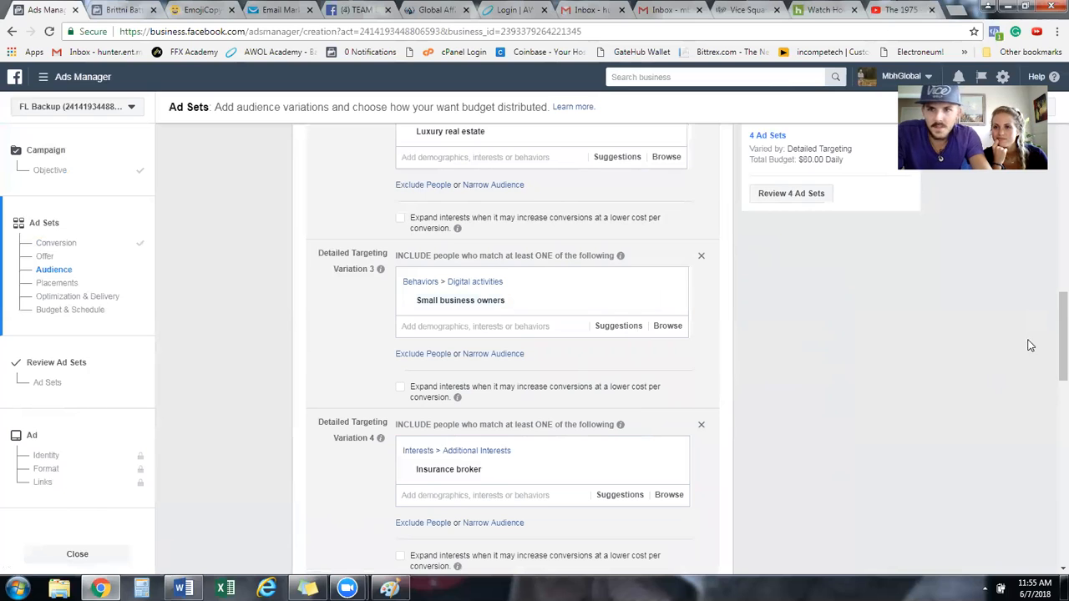
Switch the ad sets from automatic to edited placements and restrict the device types to Mobile Only
left_click_drag(1048, 324, 1049, 276)
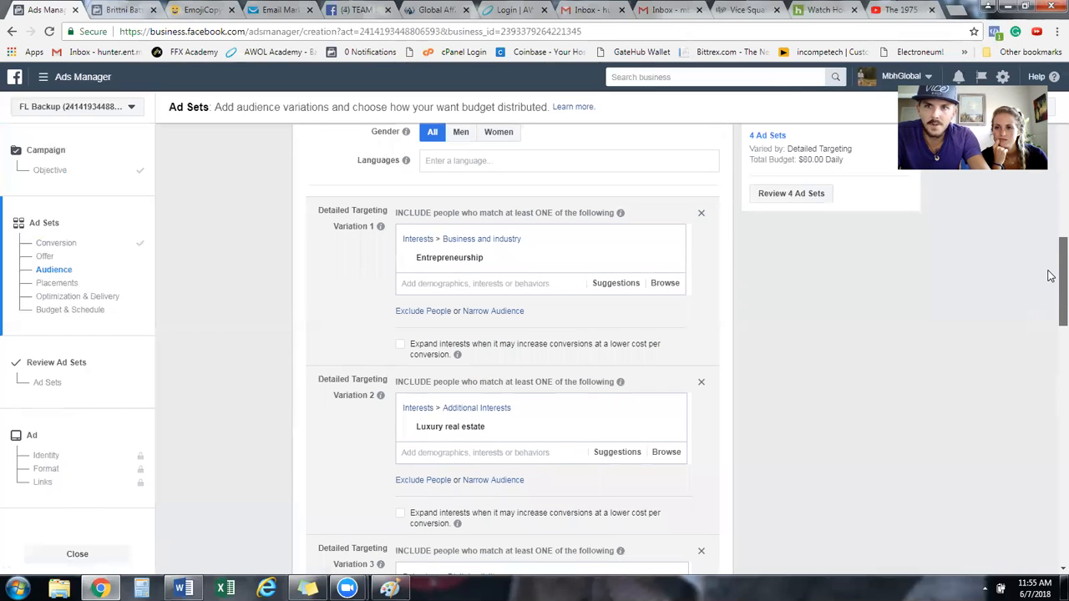
left_click_drag(1049, 276, 1049, 278)
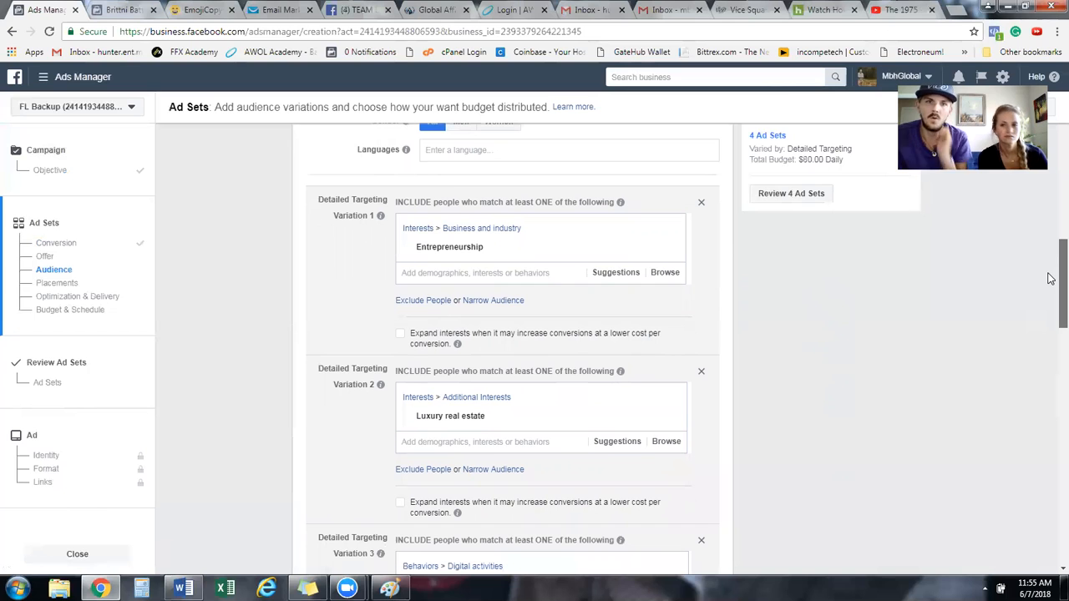
left_click_drag(1050, 277, 1062, 322)
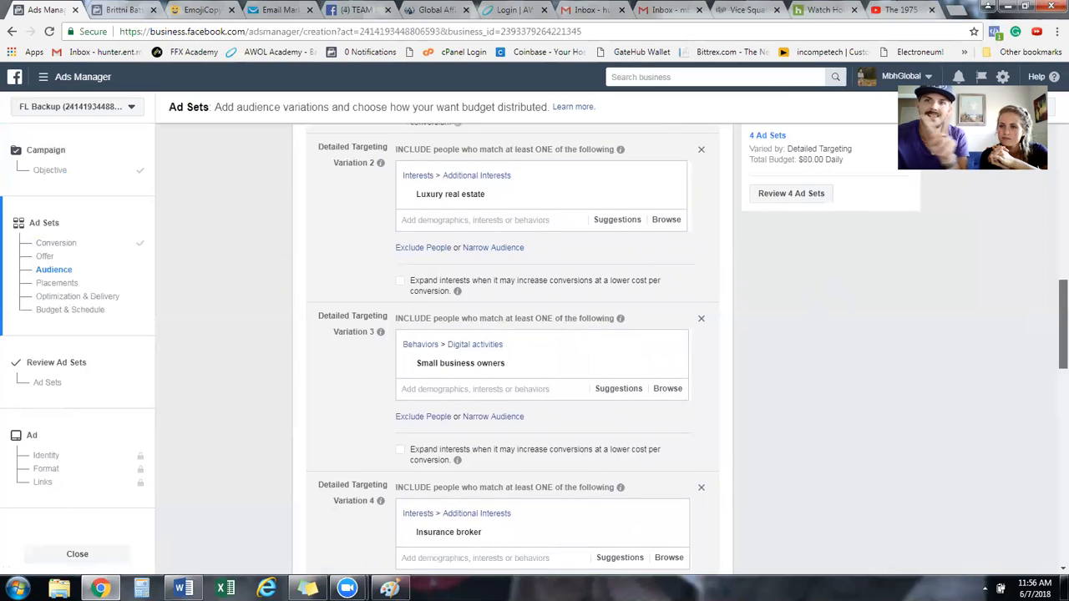
left_click_drag(1062, 324, 1051, 403)
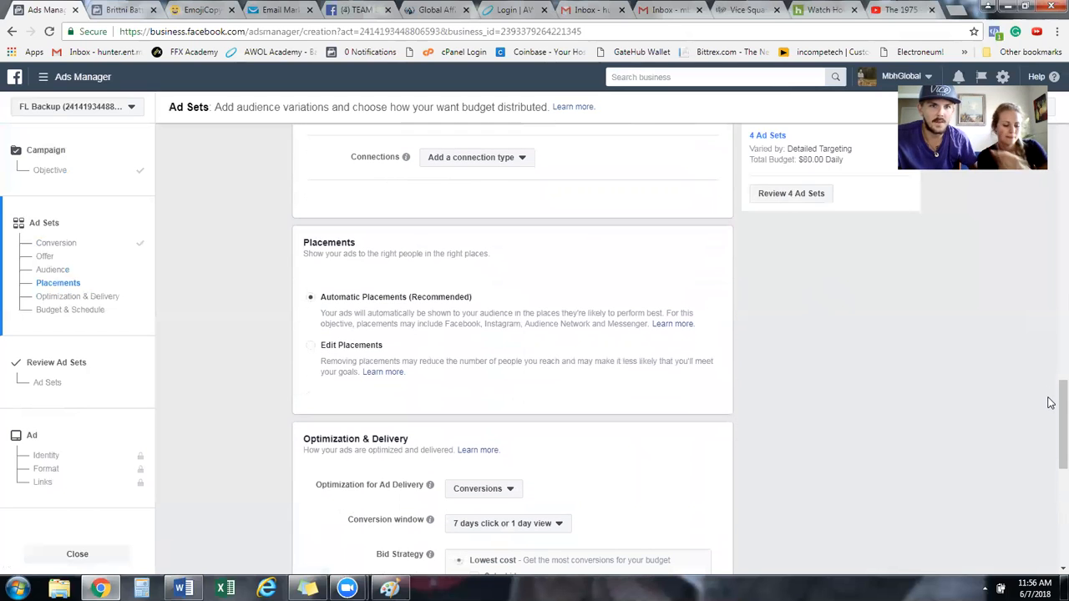
left_click(312, 352)
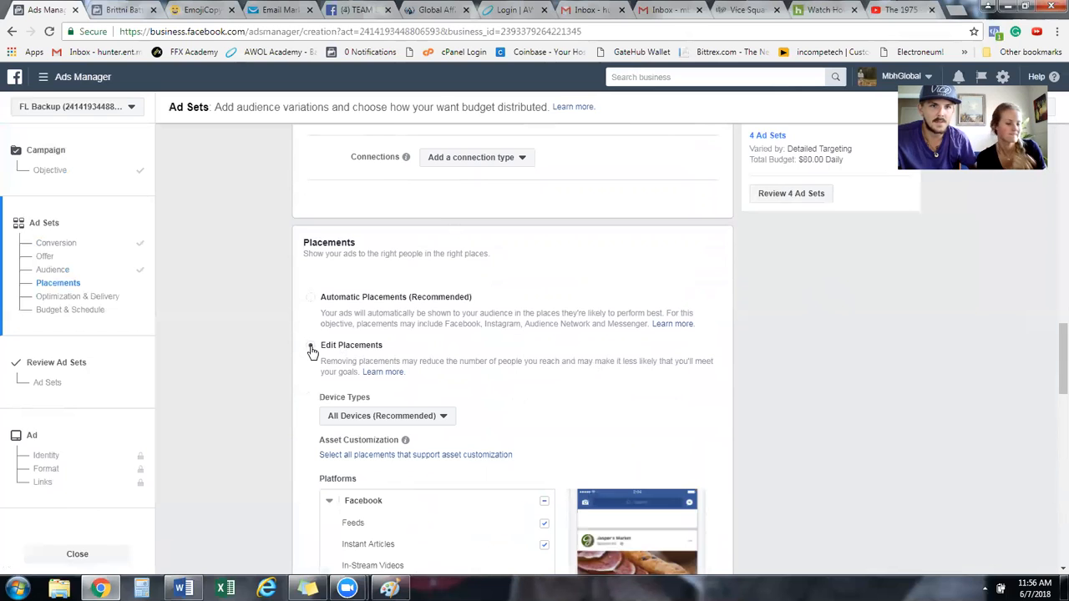
left_click(407, 418)
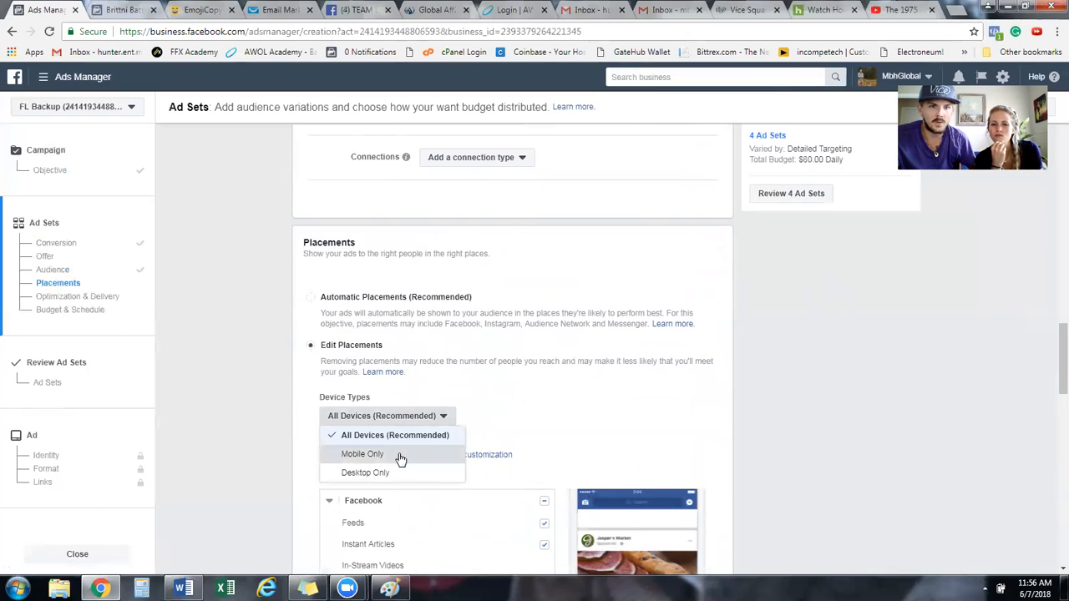
left_click(399, 456)
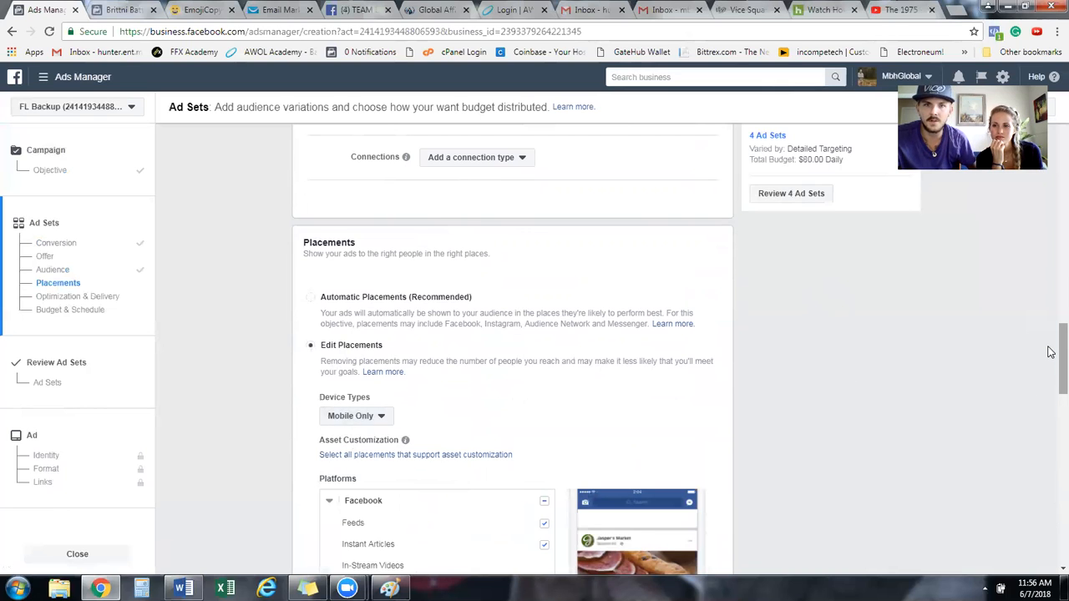
Exclude Instant Articles, Marketplace, Instagram, Audience Network and Messenger from the placements, keeping only Facebook Feeds
scroll(1051, 370, "down", 1)
scroll(1051, 370, "down", 3)
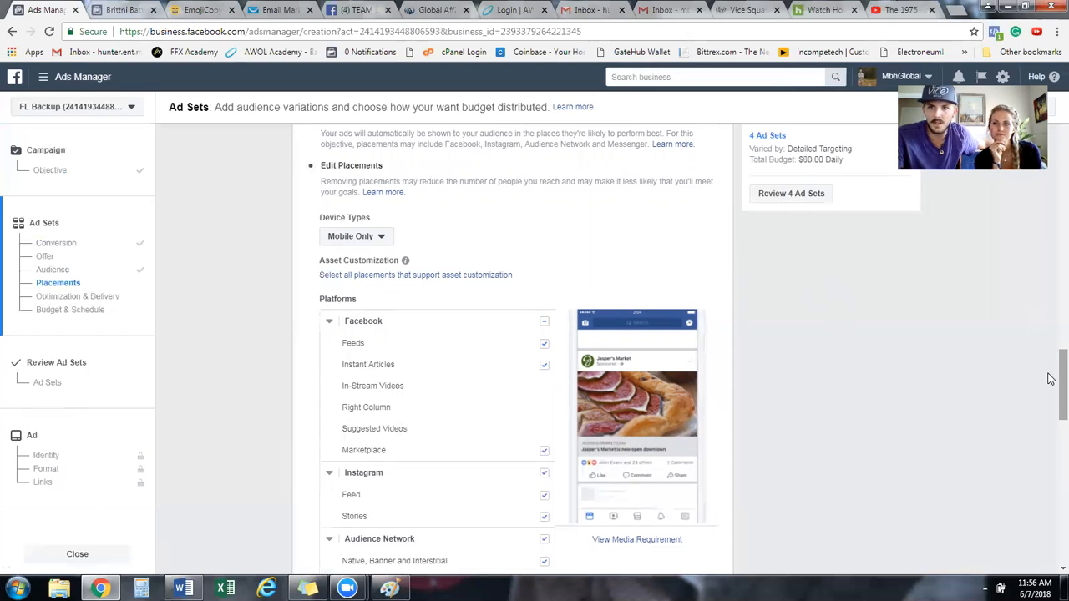
scroll(1049, 380, "down", 1)
scroll(1049, 382, "down", 1)
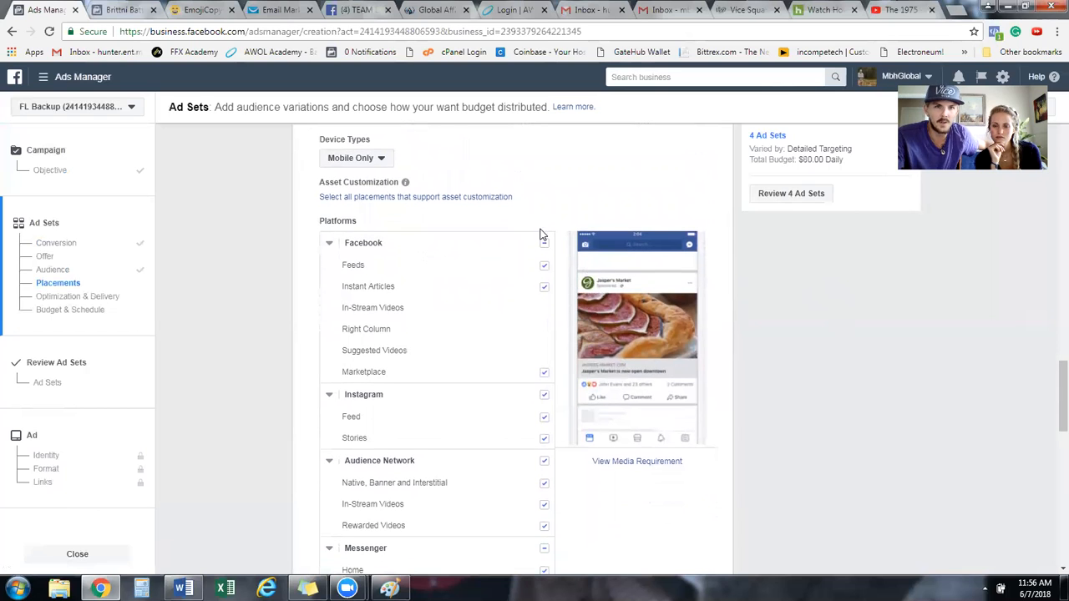
left_click(544, 287)
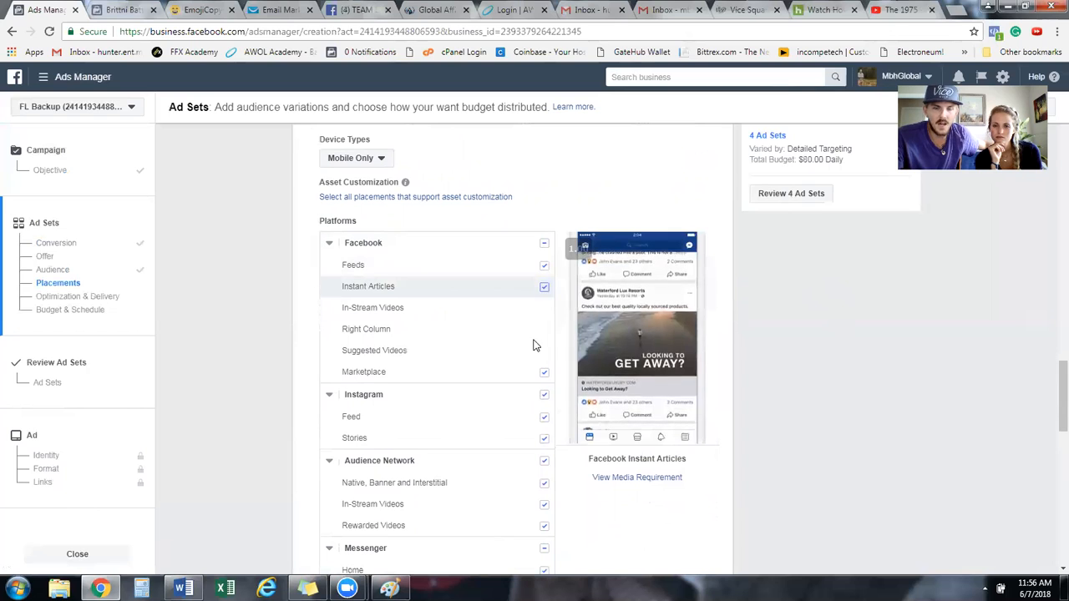
left_click(543, 373)
left_click(544, 397)
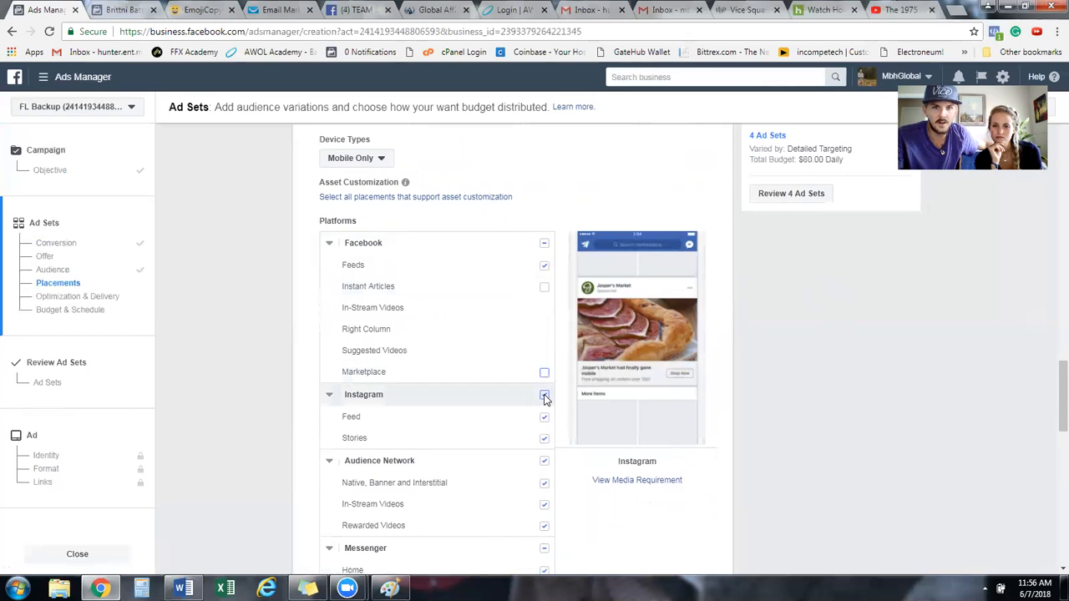
left_click(545, 462)
left_click(544, 549)
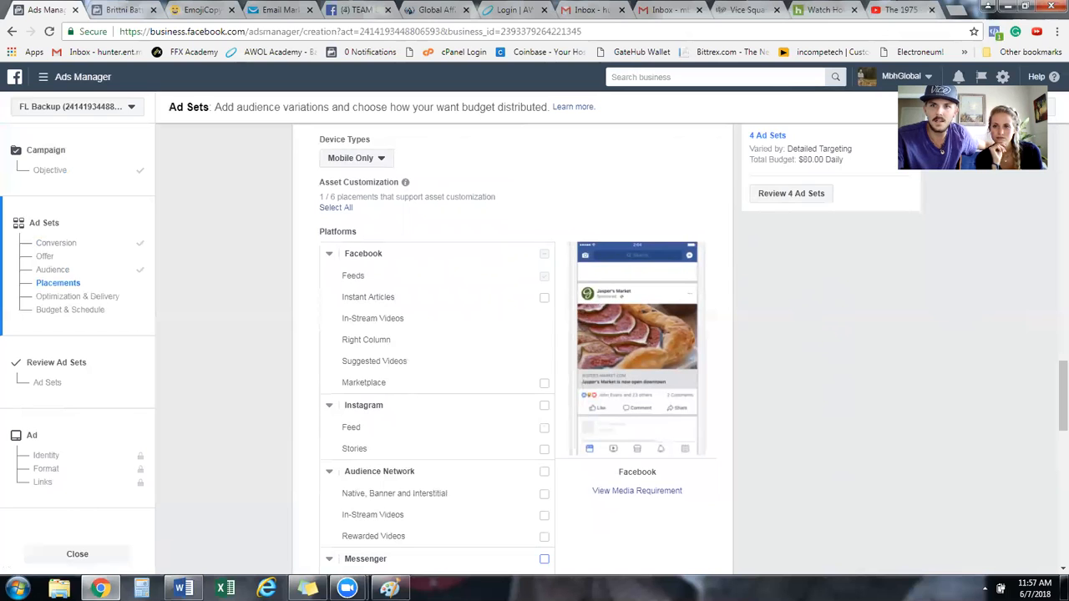
Set the conversion window under Optimization & Delivery to 1 day click or view
left_click_drag(1060, 389, 1051, 411)
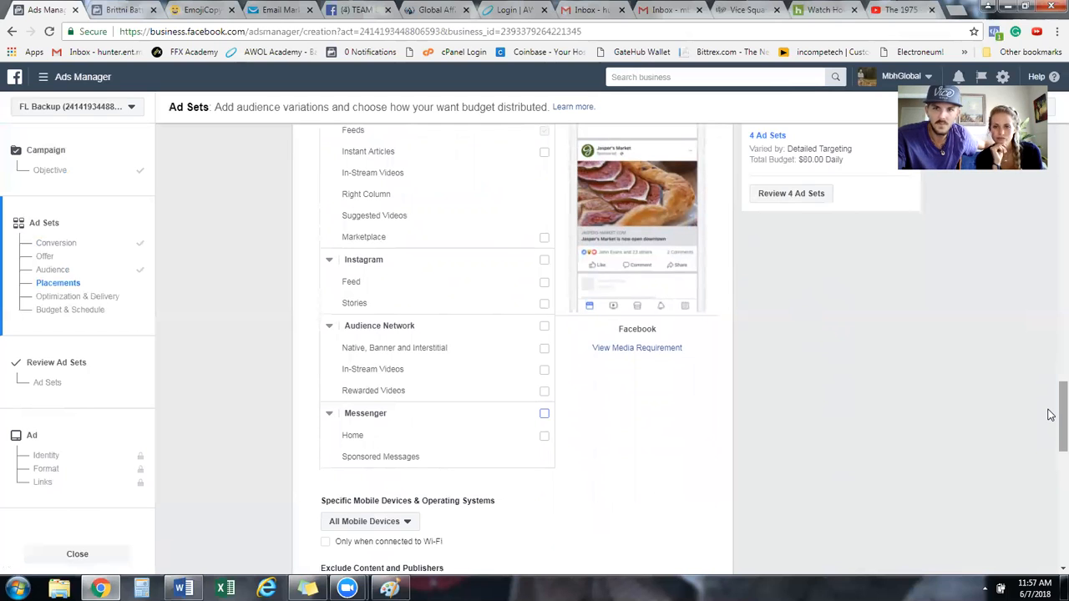
left_click_drag(1051, 415, 1051, 477)
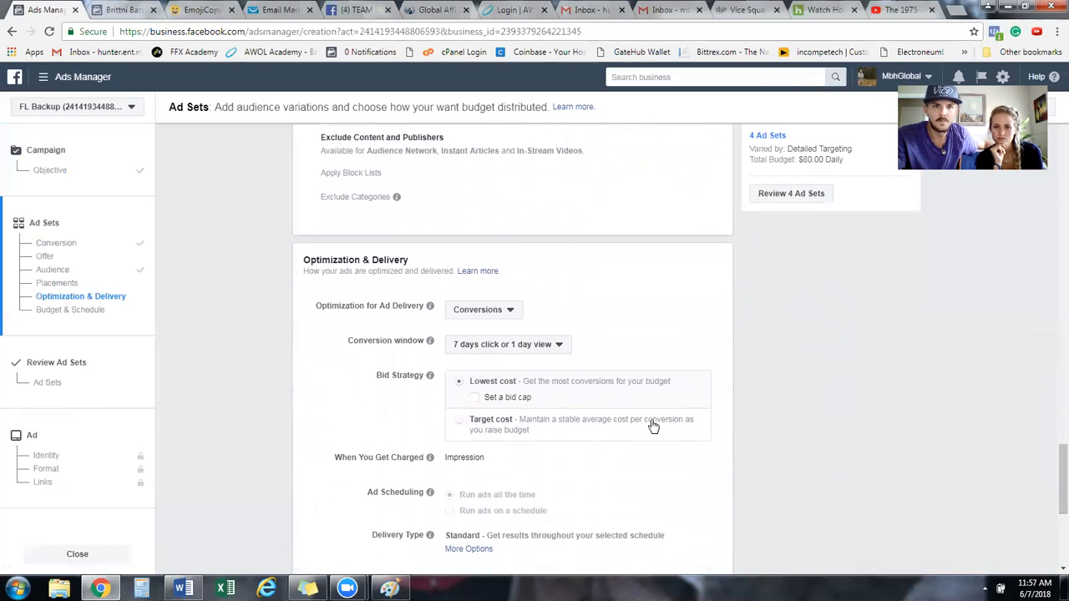
left_click(553, 345)
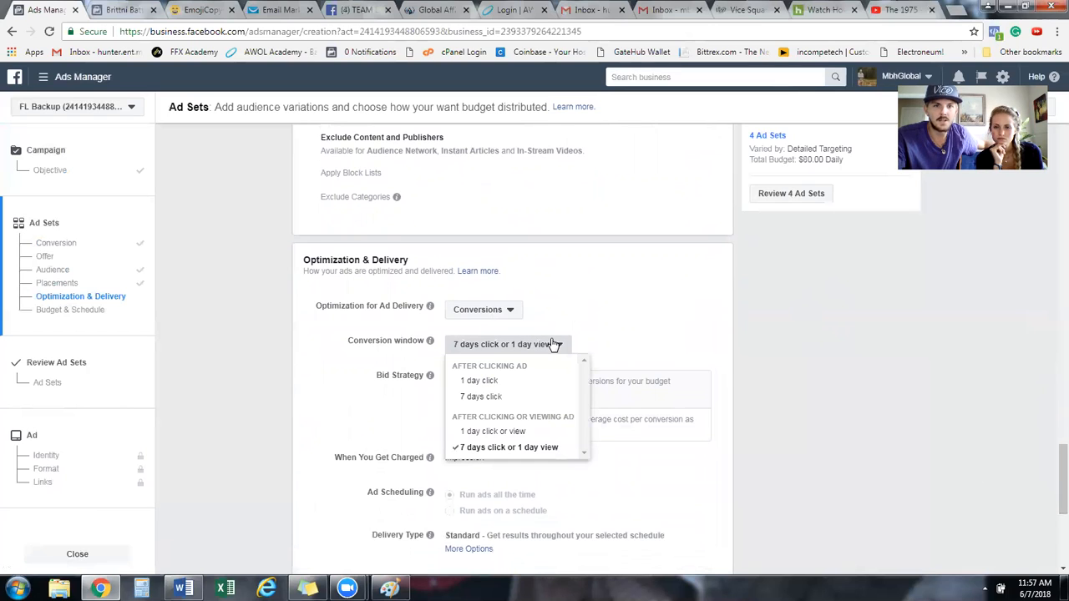
left_click(491, 432)
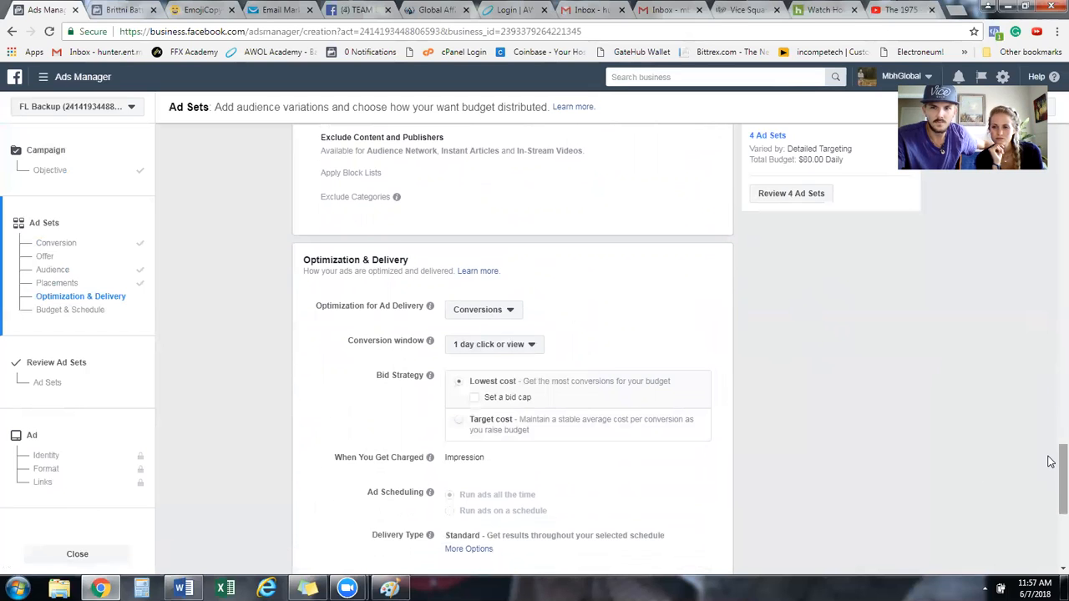
Set the total daily budget for the ad sets to $20.00
left_click_drag(1050, 464, 1050, 518)
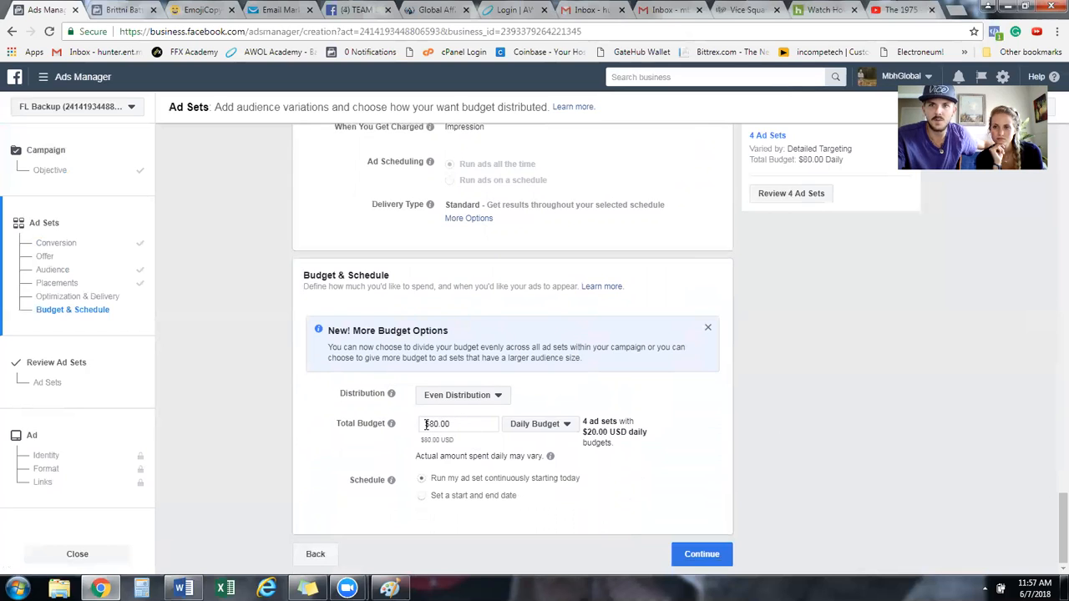
left_click(475, 423)
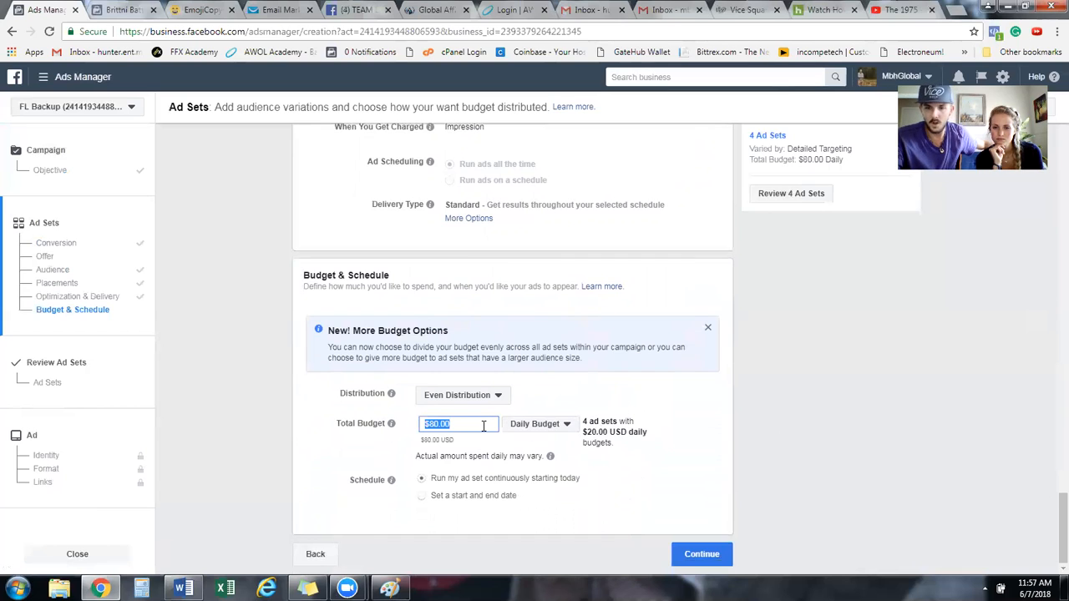
type("20")
left_click(596, 409)
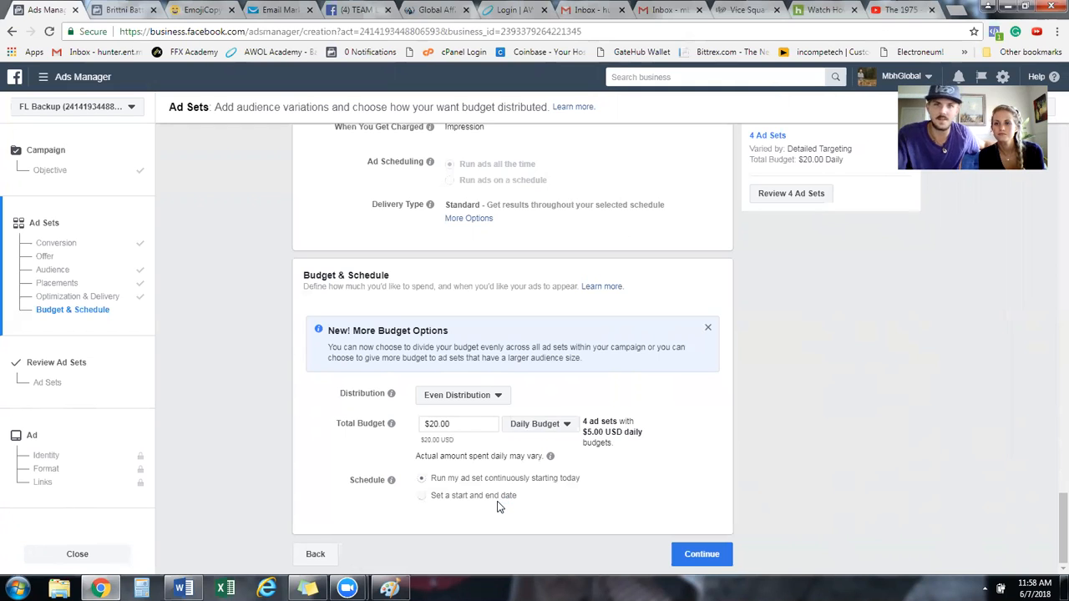
Proceed to the ad set review and rename the first ad set as Entrepreneurship
left_click(688, 558)
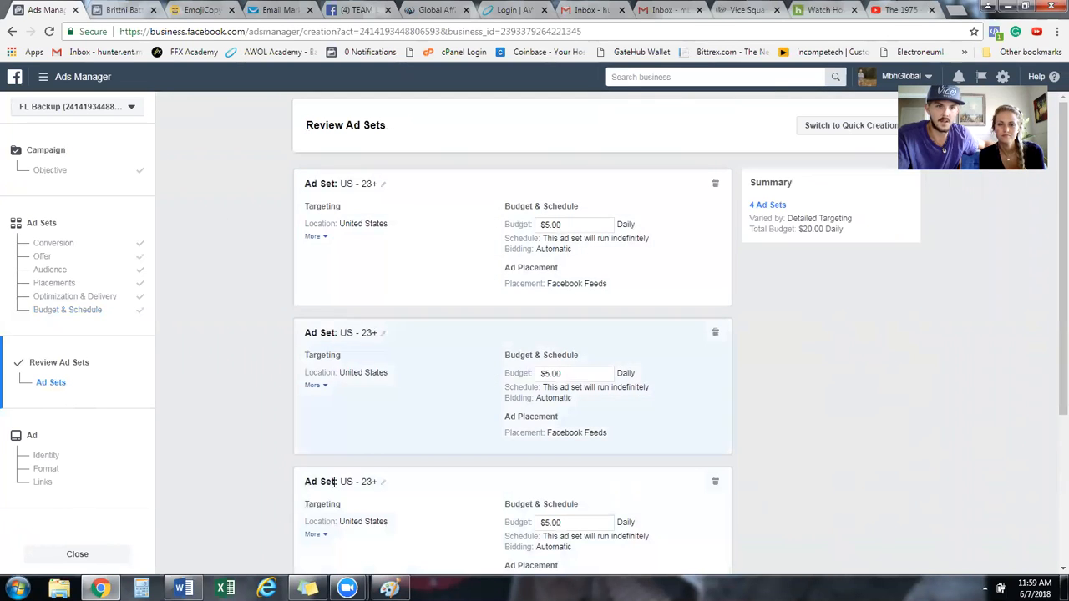
left_click(385, 185)
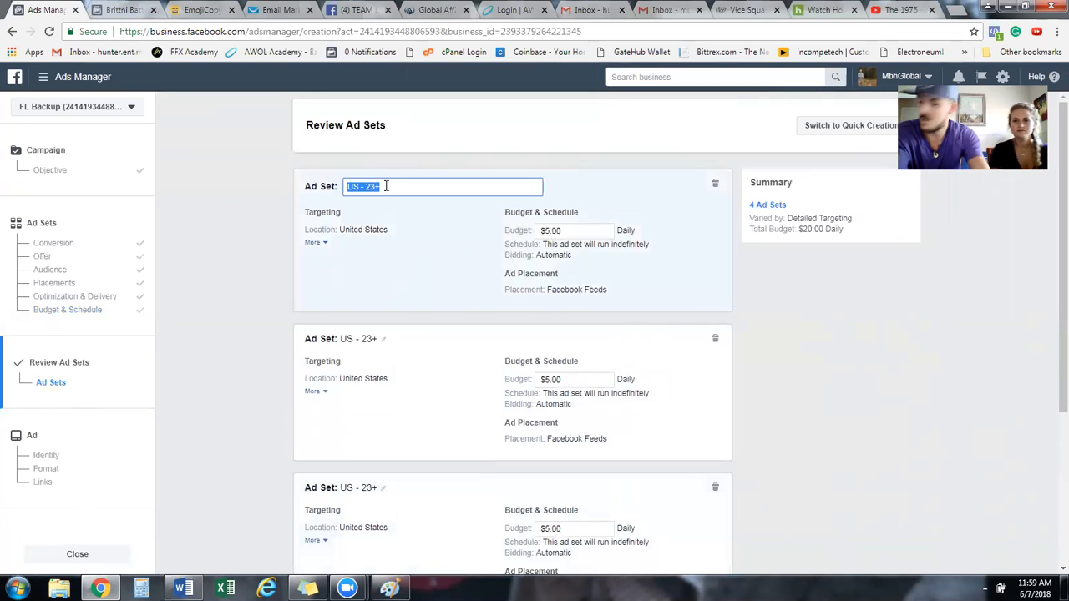
type("Entre")
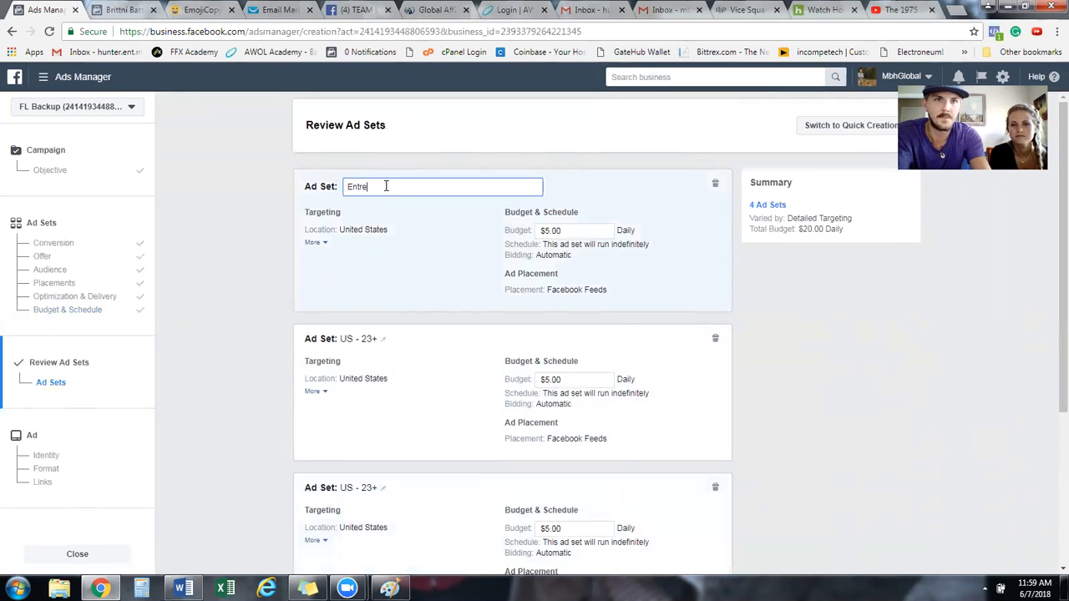
type("preneurship")
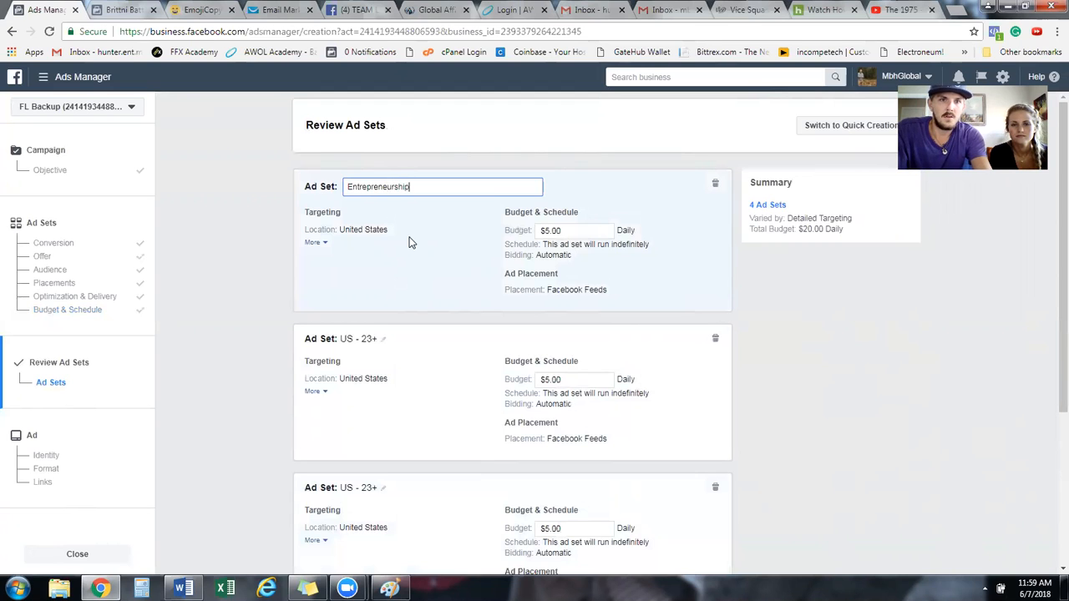
key("Return")
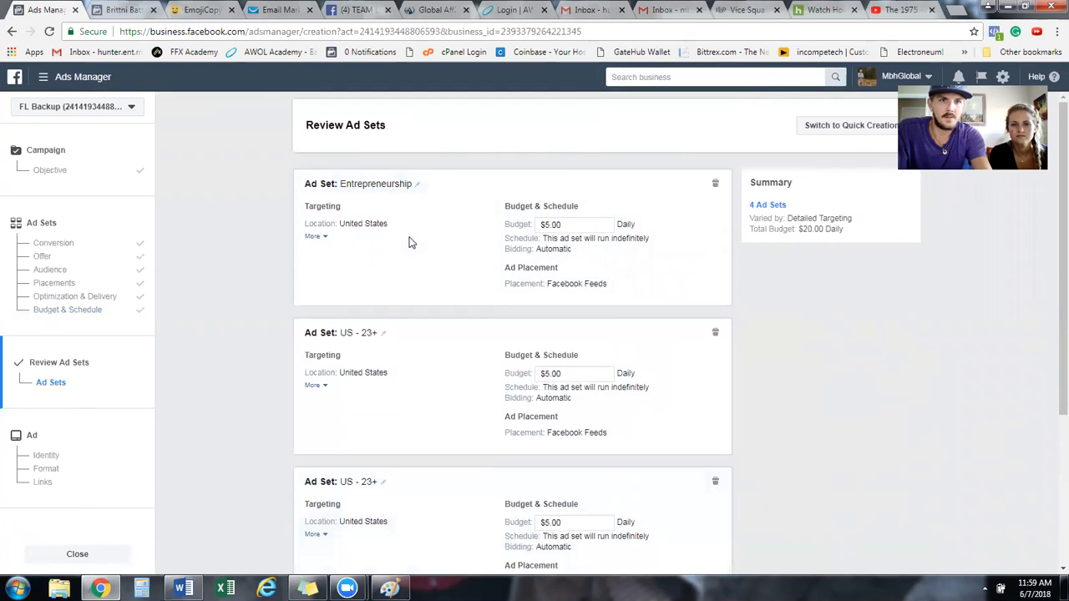
Rename the second ad set as Luxury Real Estate
left_click(385, 334)
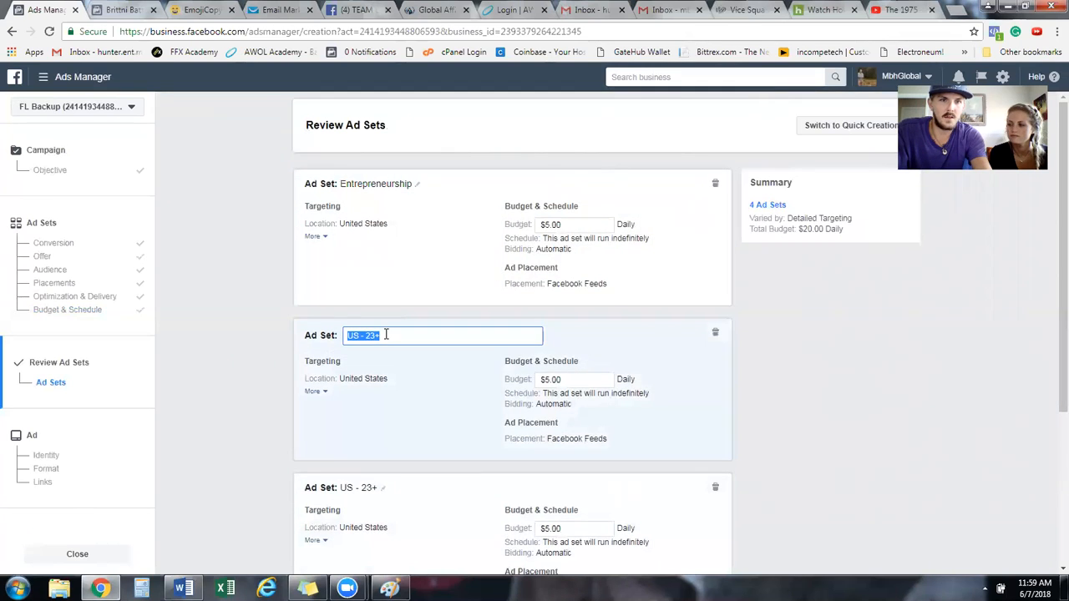
type("Luxury Real Estate")
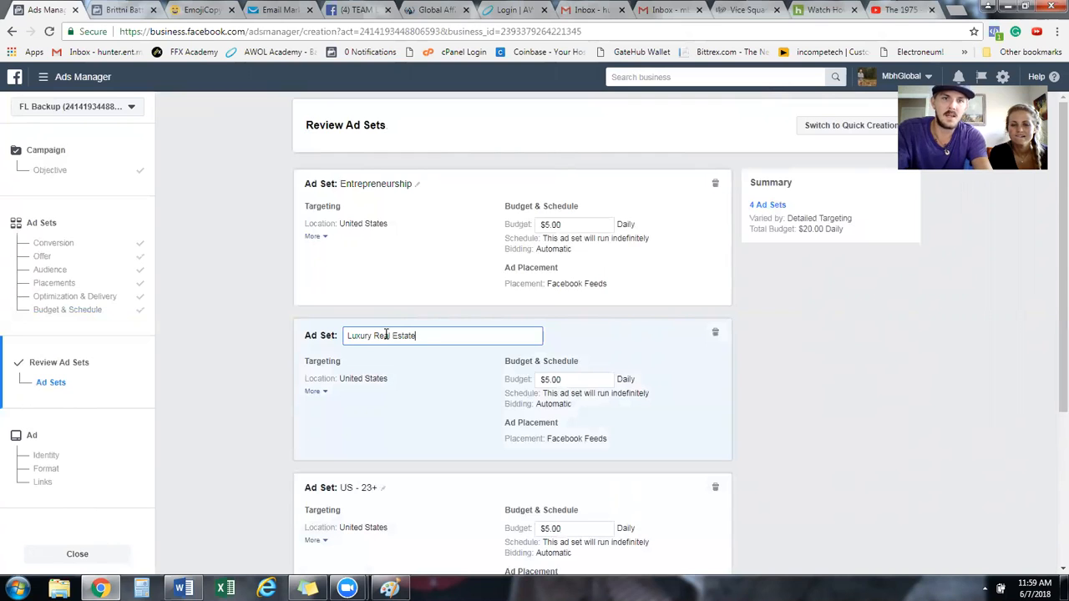
left_click(437, 408)
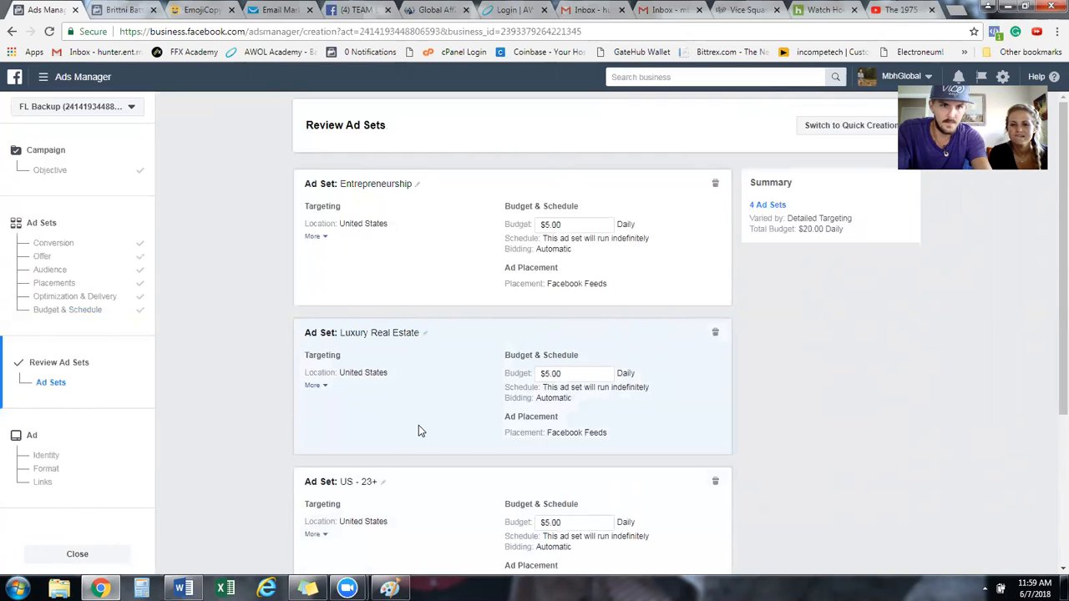
Rename the third ad set as Small Business owners
left_click(386, 485)
double_click(384, 483)
triple_click(384, 483)
type("Small Business own")
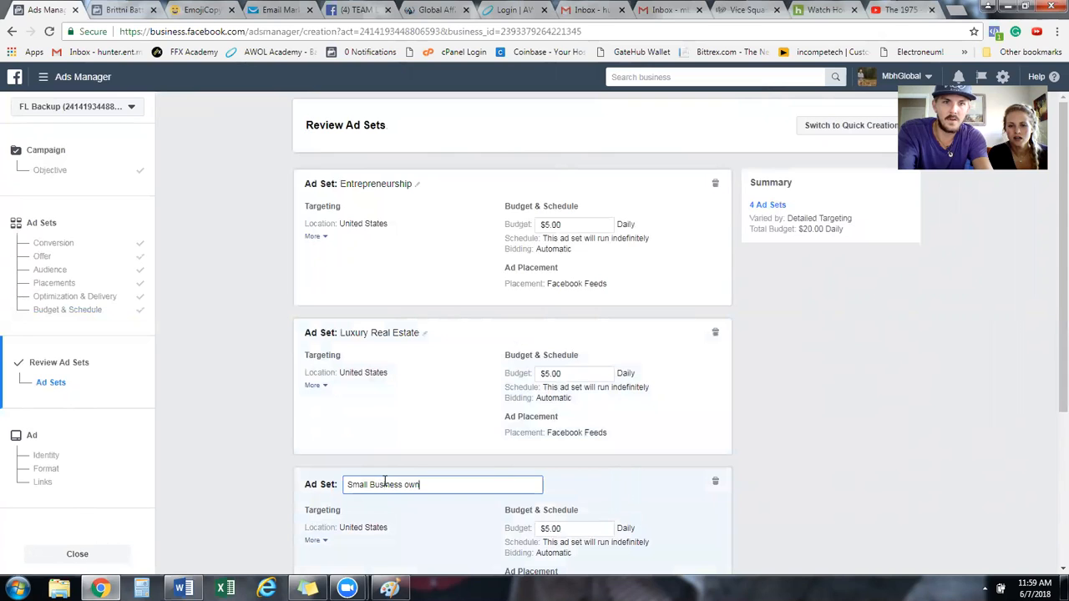
type("ers")
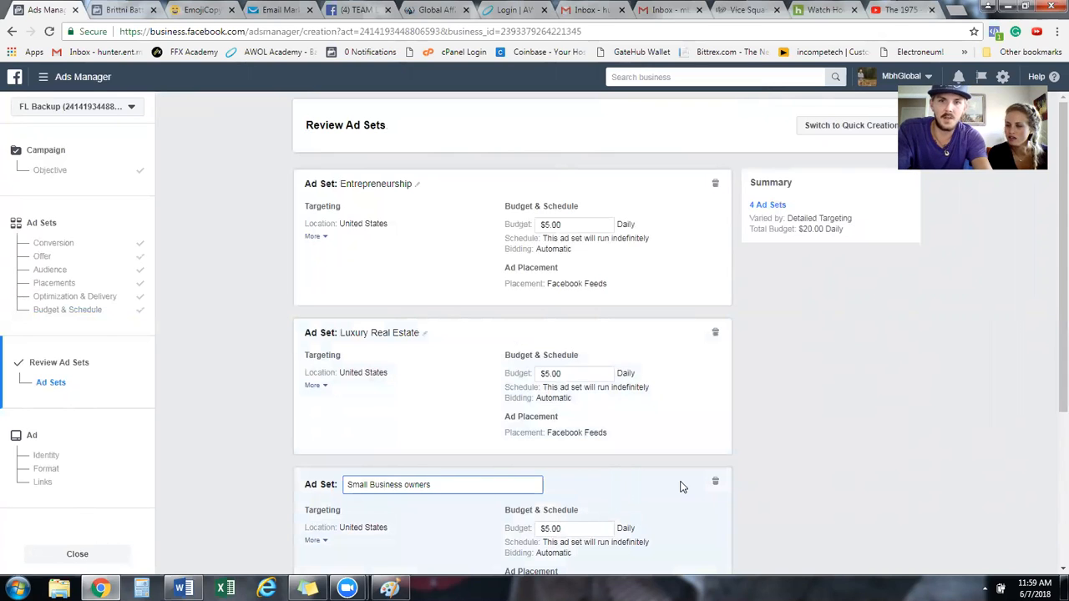
left_click(749, 494)
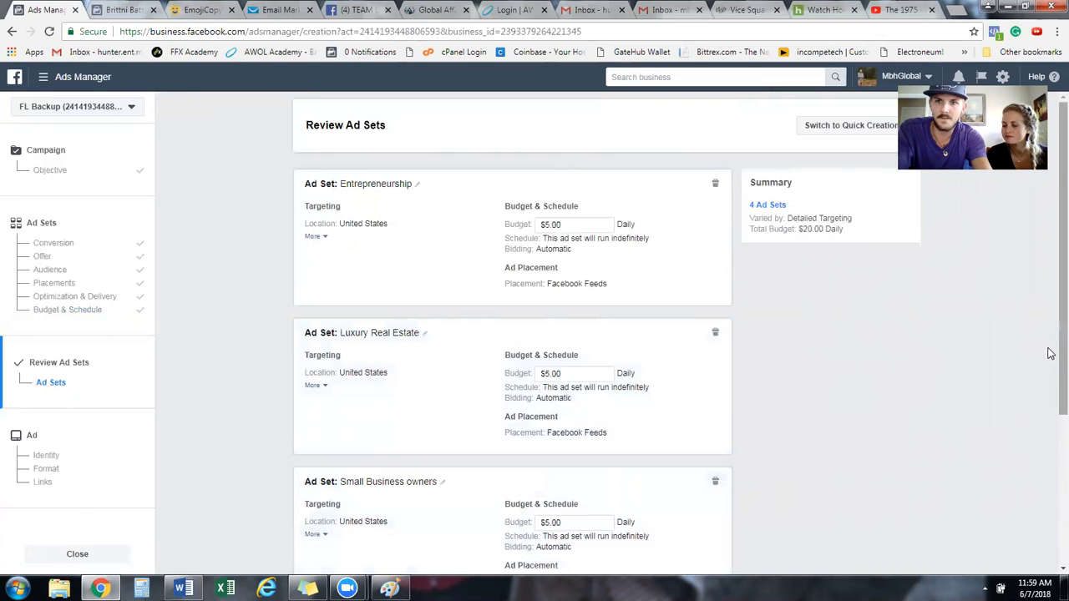
Rename the fourth ad set as Insurance Brokers
scroll(1050, 397, "down", 1)
scroll(1050, 398, "down", 3)
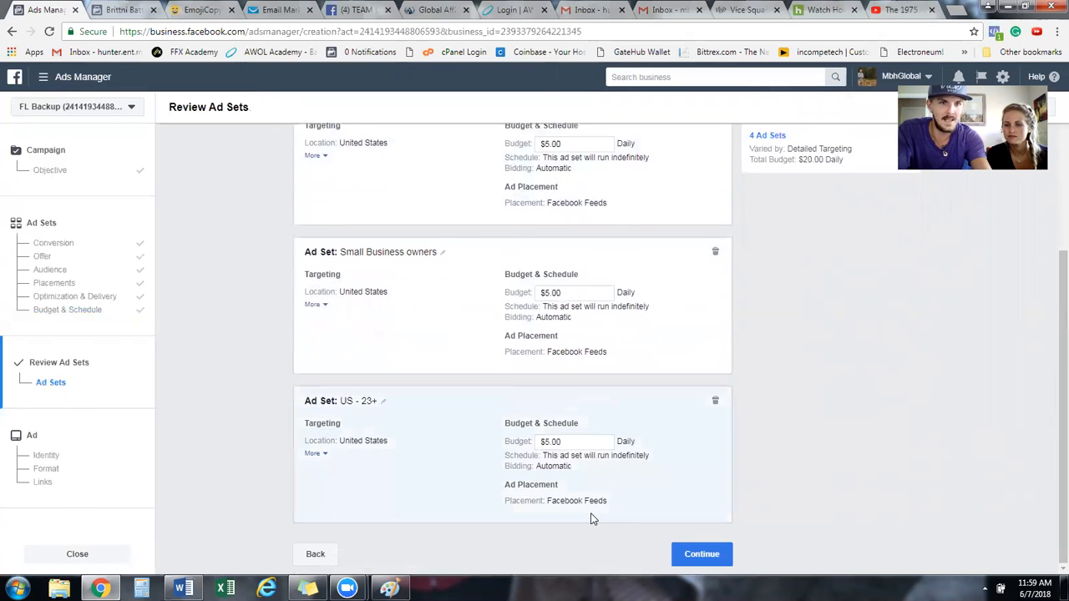
left_click(383, 403)
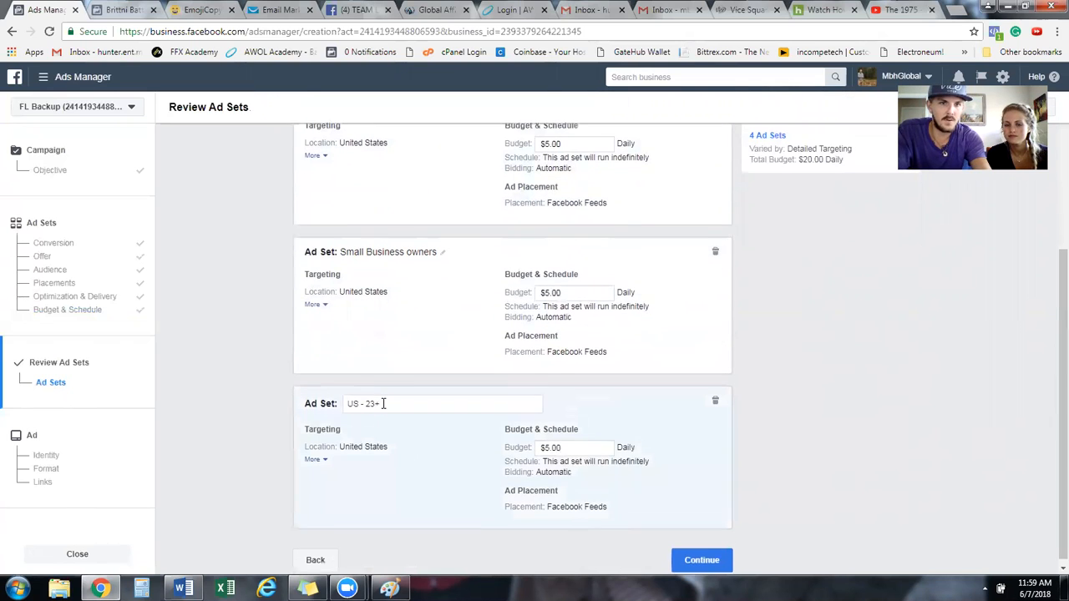
triple_click(382, 403)
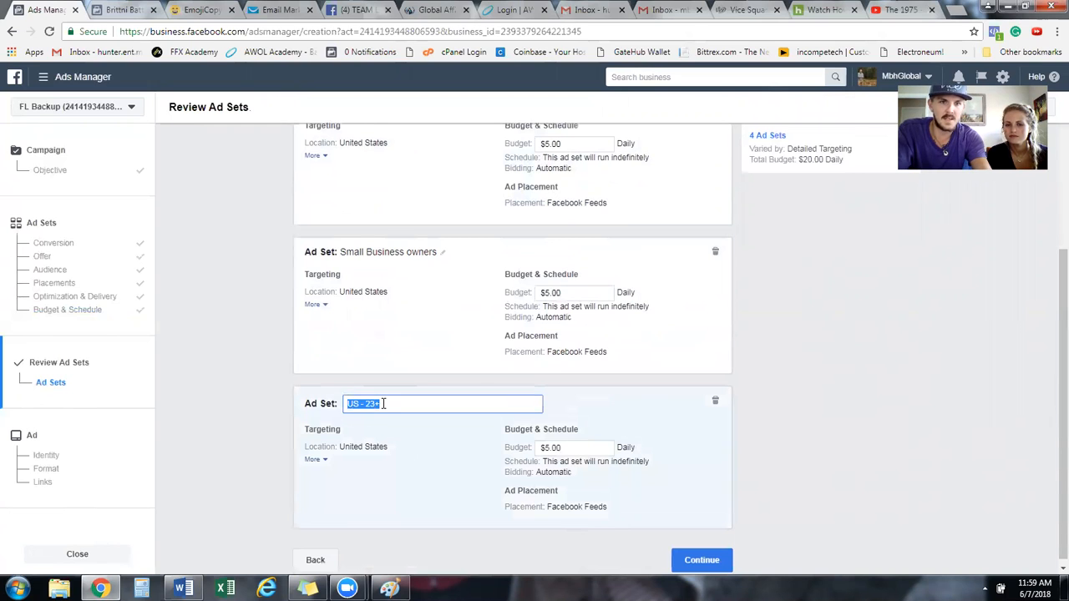
type("Insurance Brokers")
left_click(423, 496)
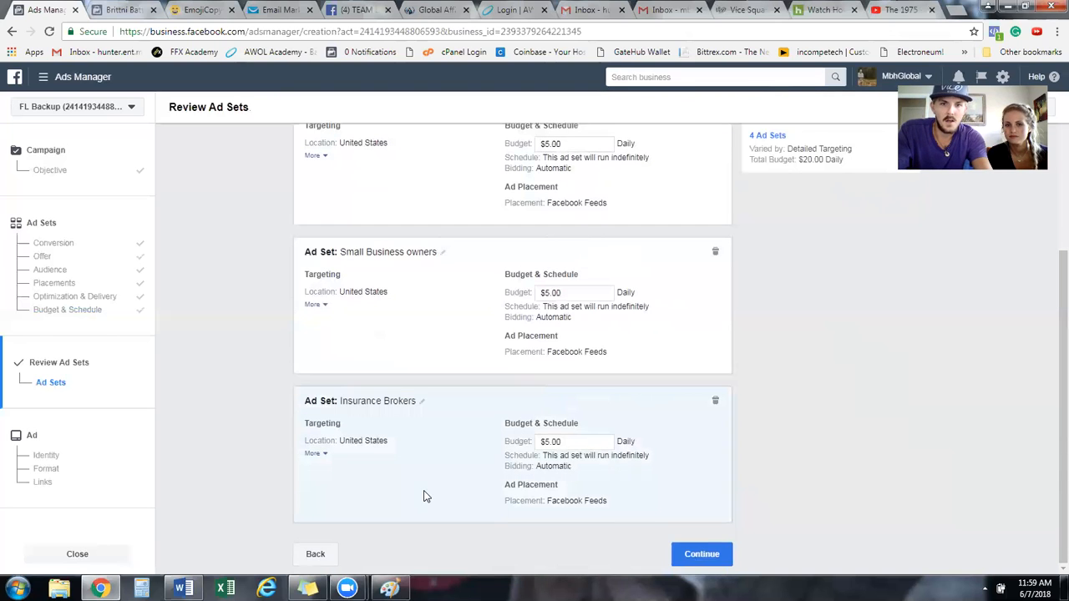
Proceed to the ad setup and name the ad "Brits story edit 6/7"
left_click(692, 558)
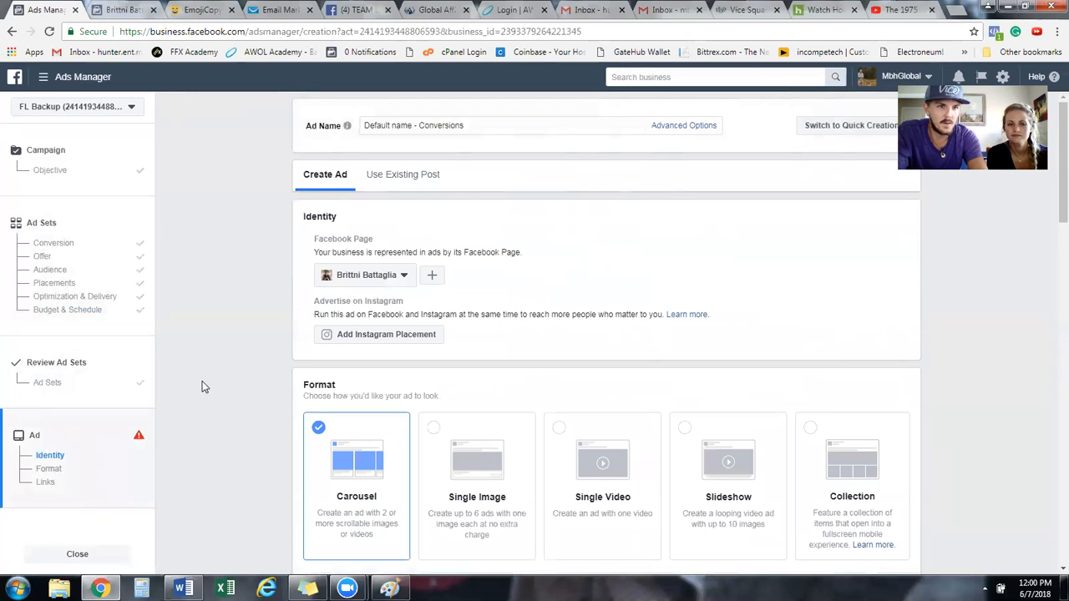
triple_click(502, 121)
type("Brits store")
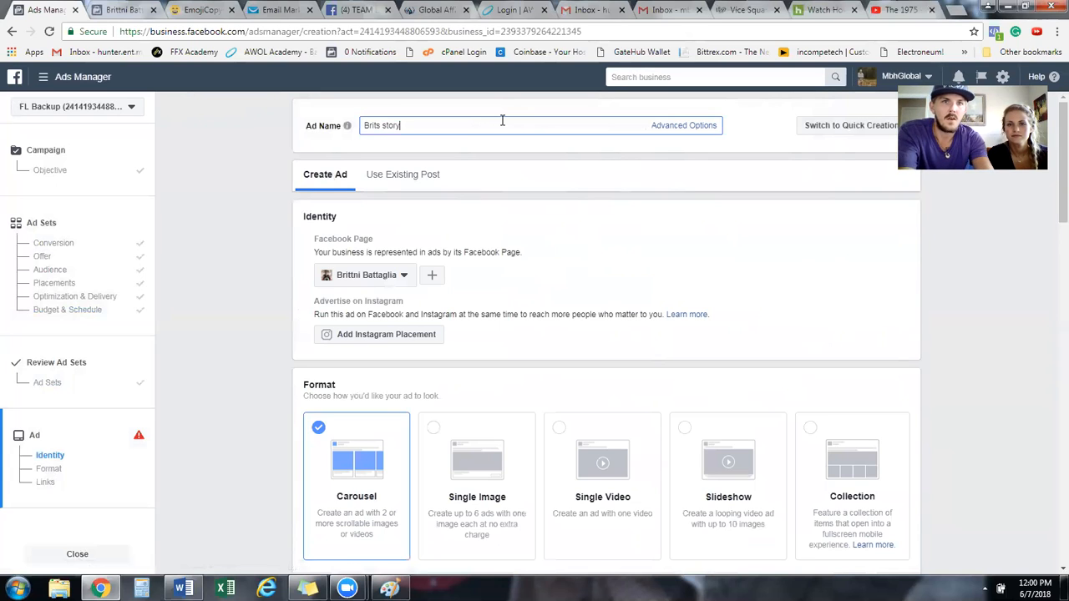
type(" edit 6/7")
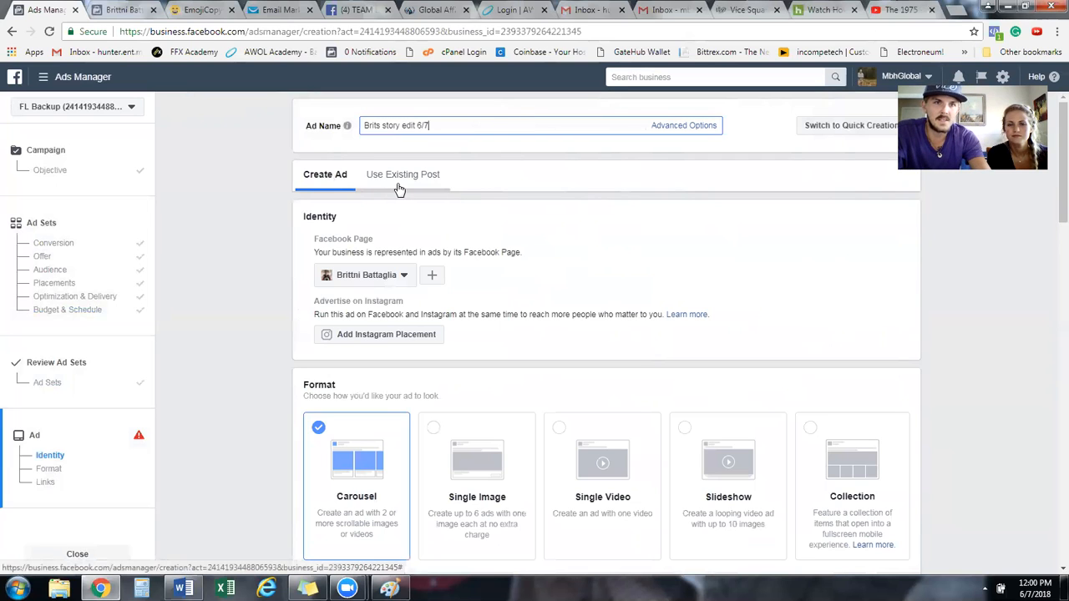
Build the ad from the page's existing post beginning "Don't you love it when blessings fall into your lap"
left_click(400, 188)
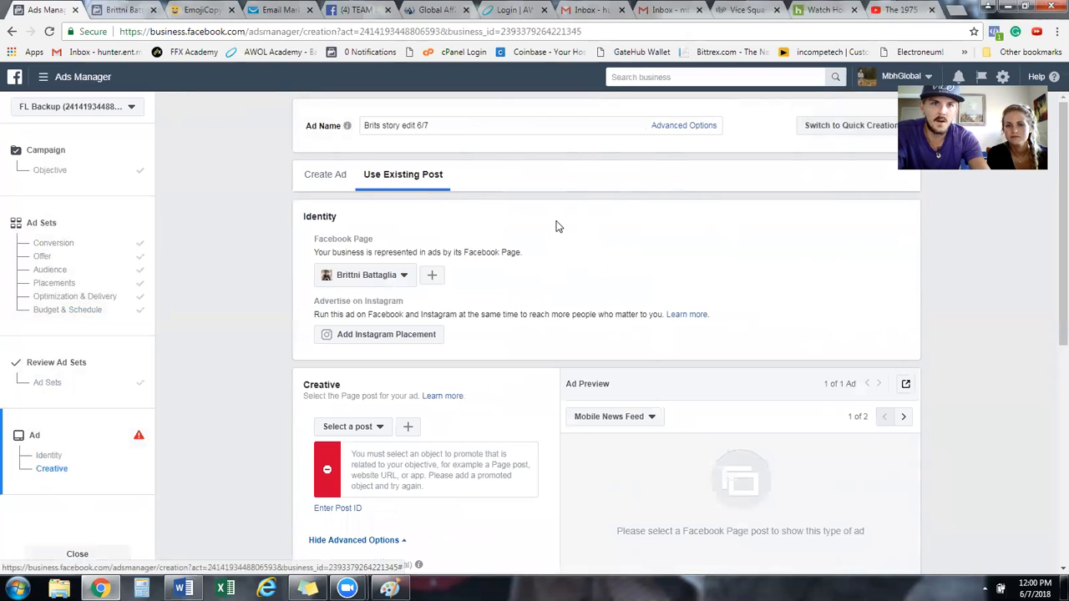
left_click(361, 280)
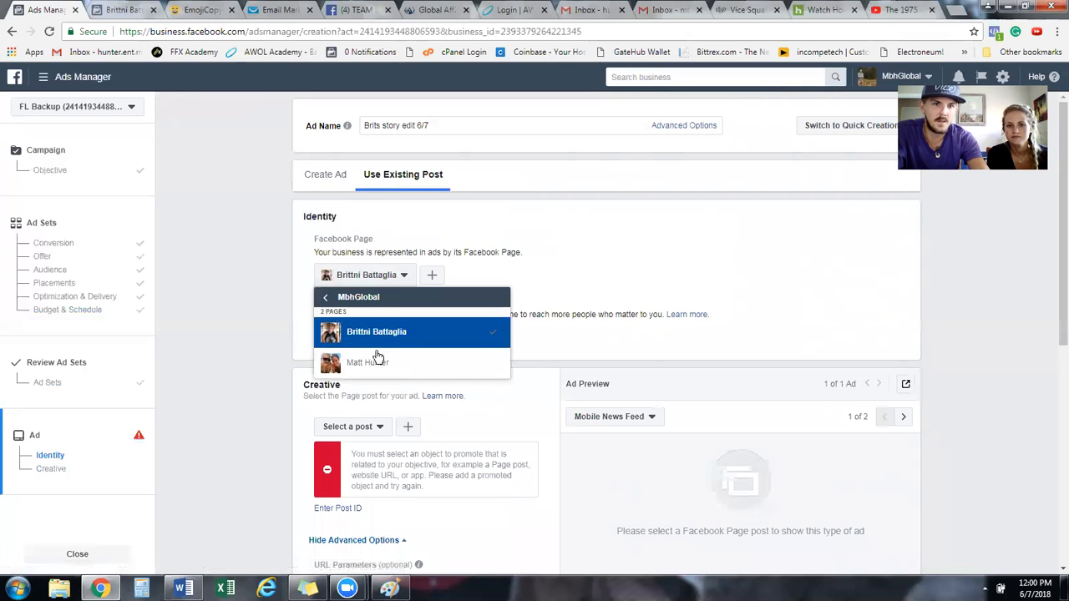
left_click(382, 333)
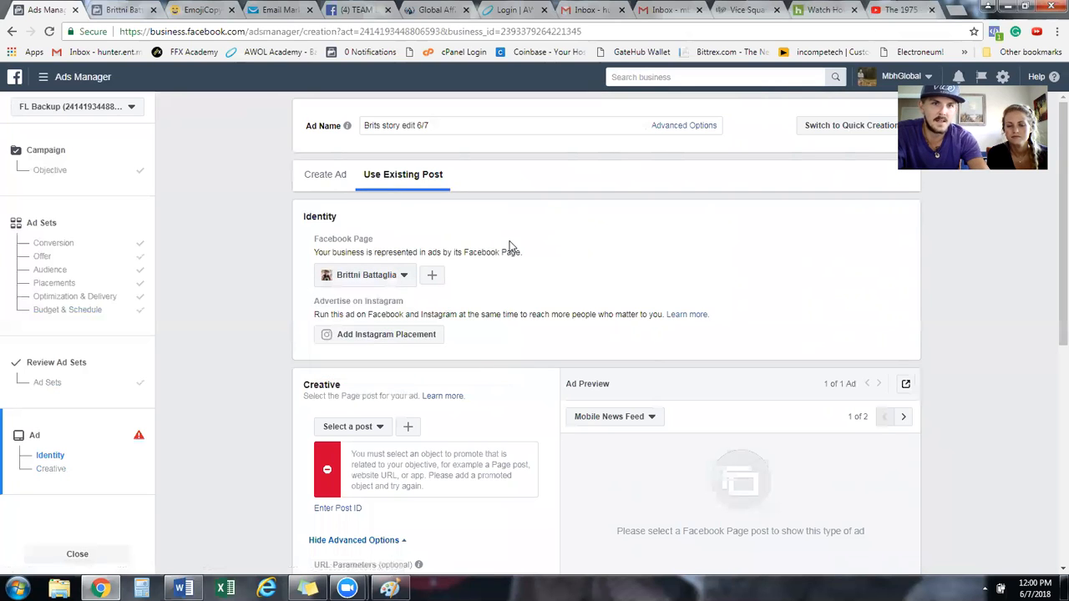
left_click(380, 430)
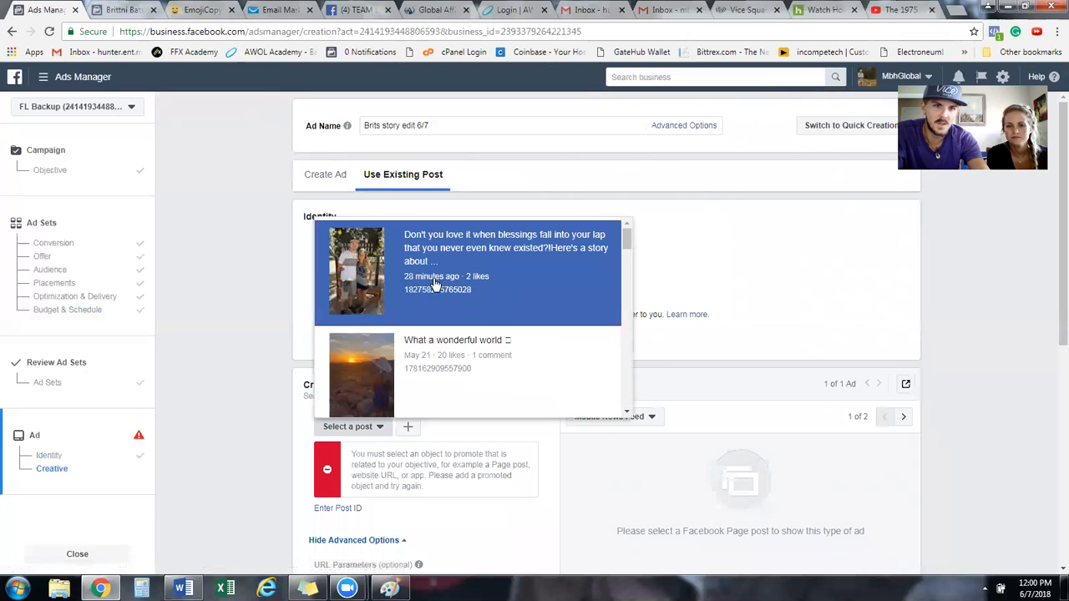
left_click(555, 271)
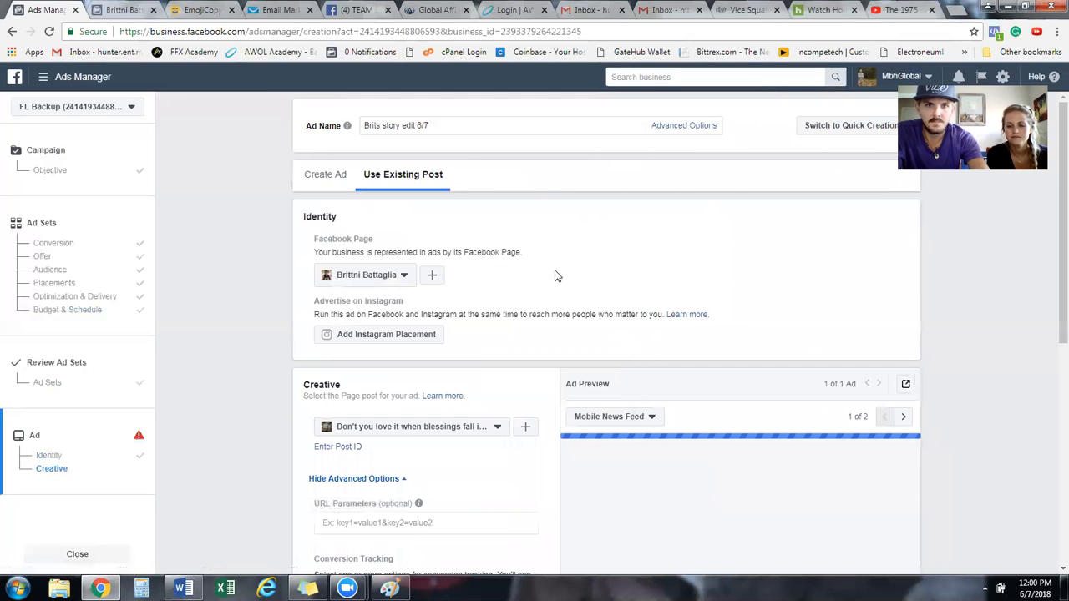
Check the ad preview and tracking settings, submit the ad for review, and continue to the campaign list
scroll(1050, 284, "down", 3)
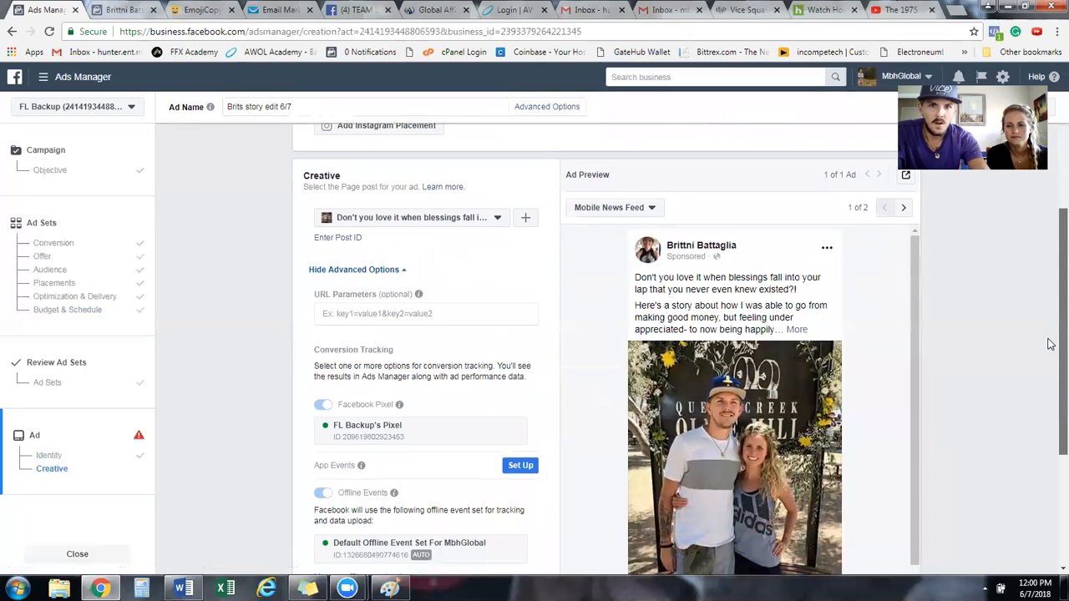
scroll(1050, 334, "down", 3)
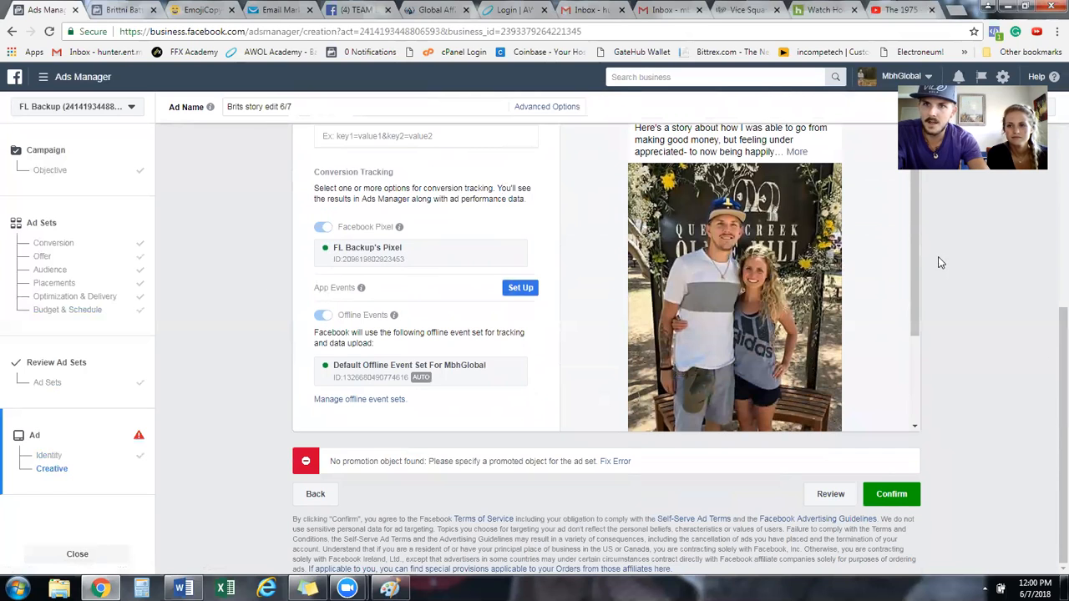
scroll(915, 254, "down", 1)
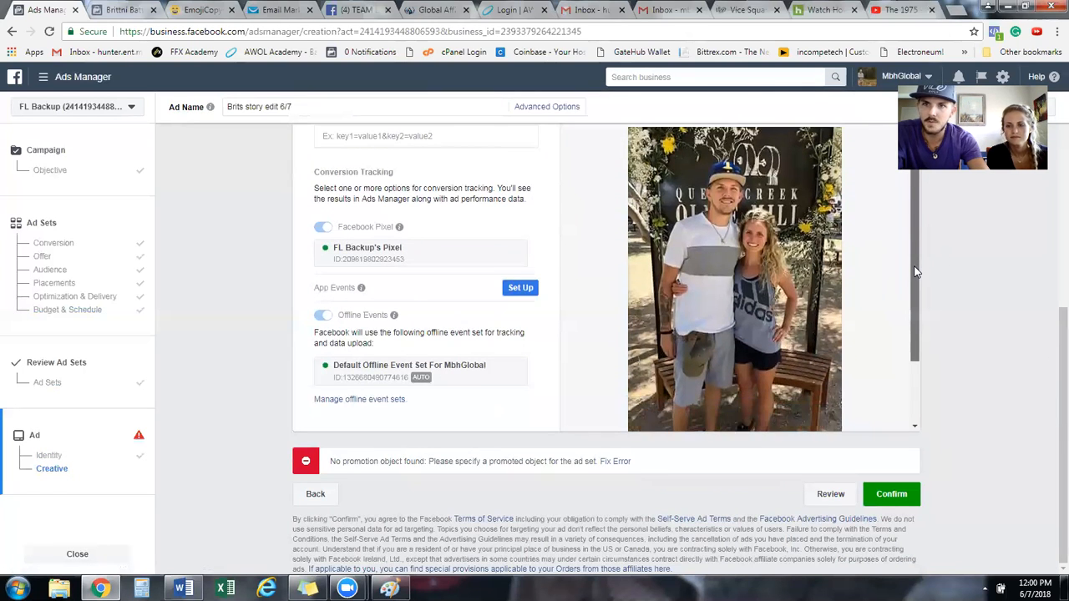
left_click_drag(914, 265, 917, 316)
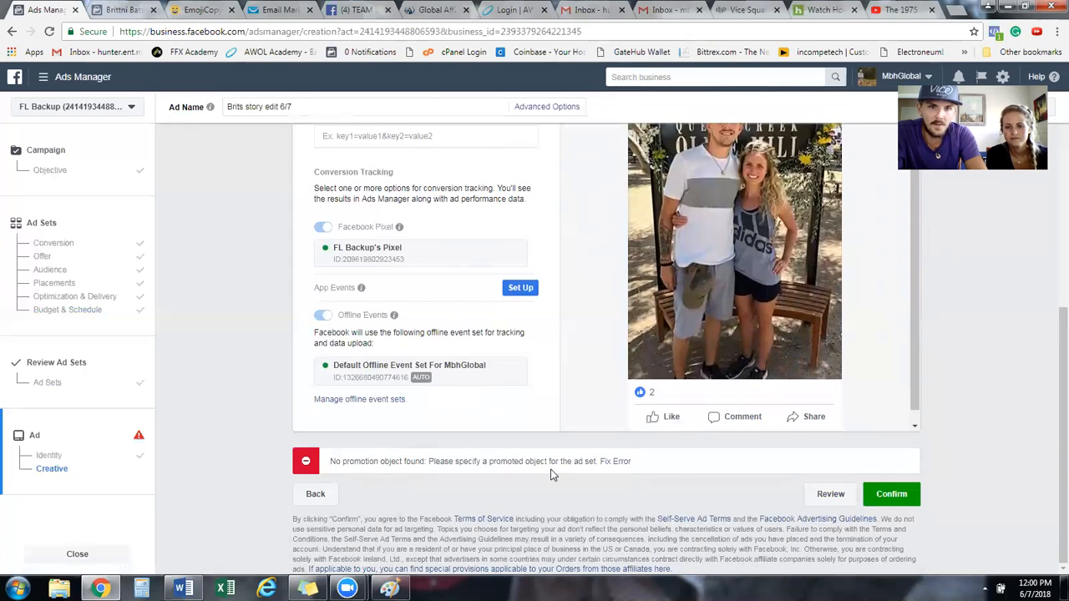
left_click(911, 498)
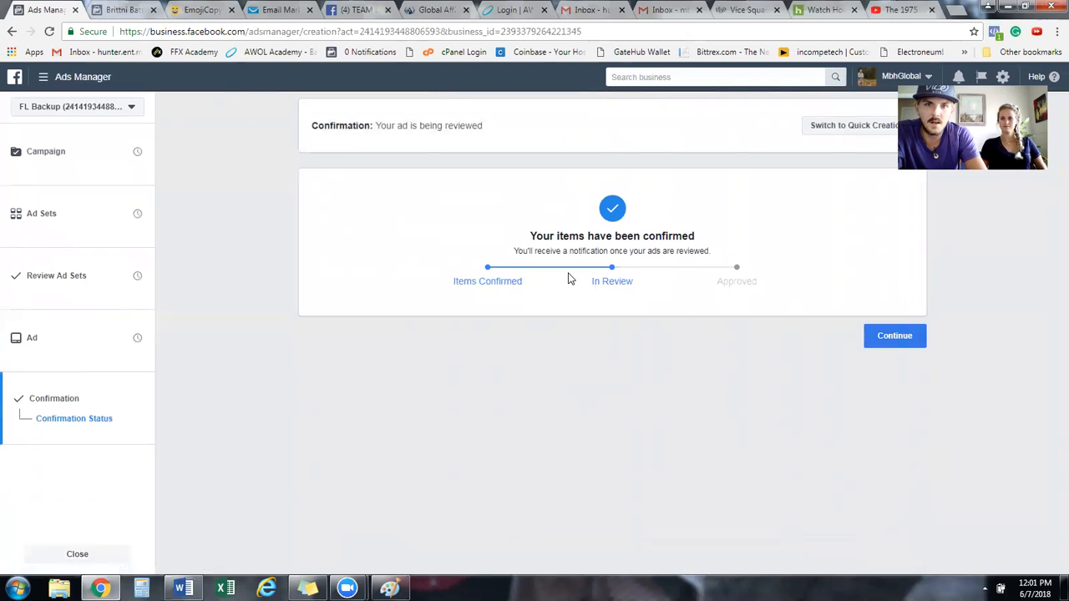
left_click(914, 341)
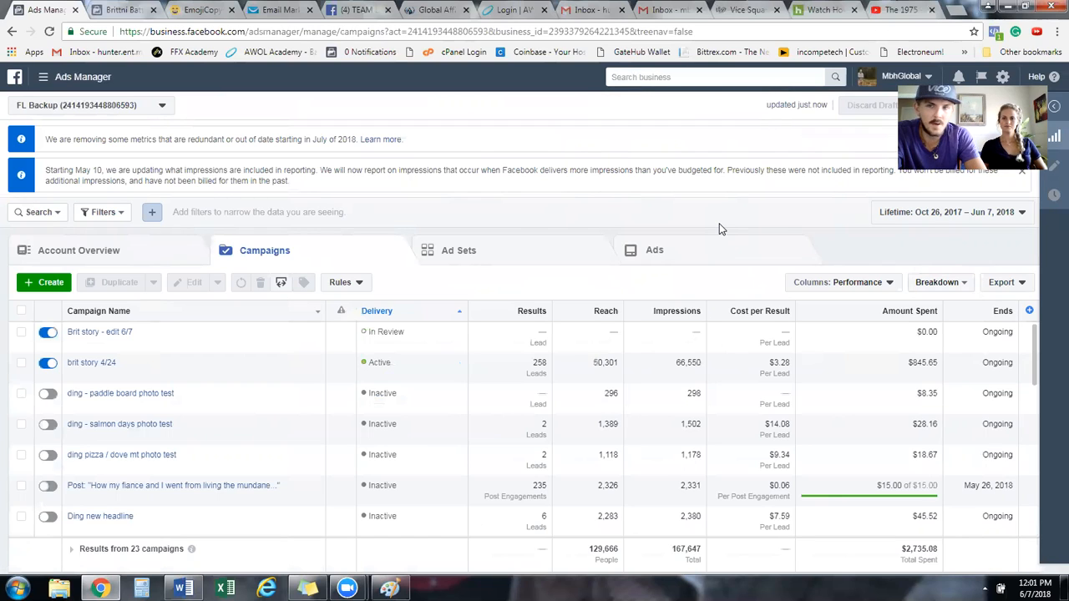
Open the "Brit story - edit 6/7" campaign and look over its ad sets' budget, spend and schedule
left_click(105, 337)
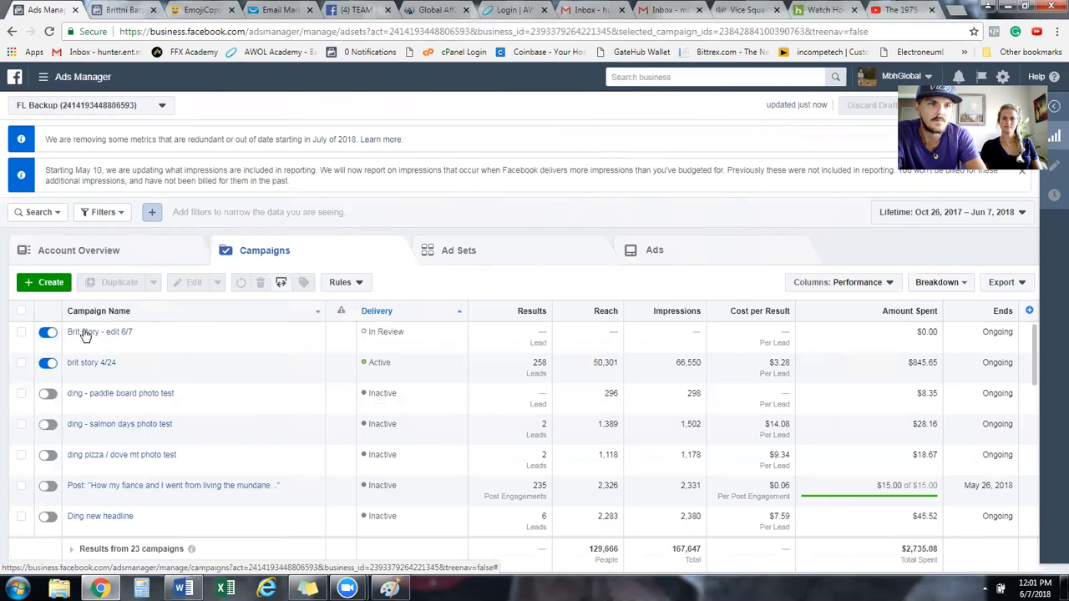
left_click(86, 335)
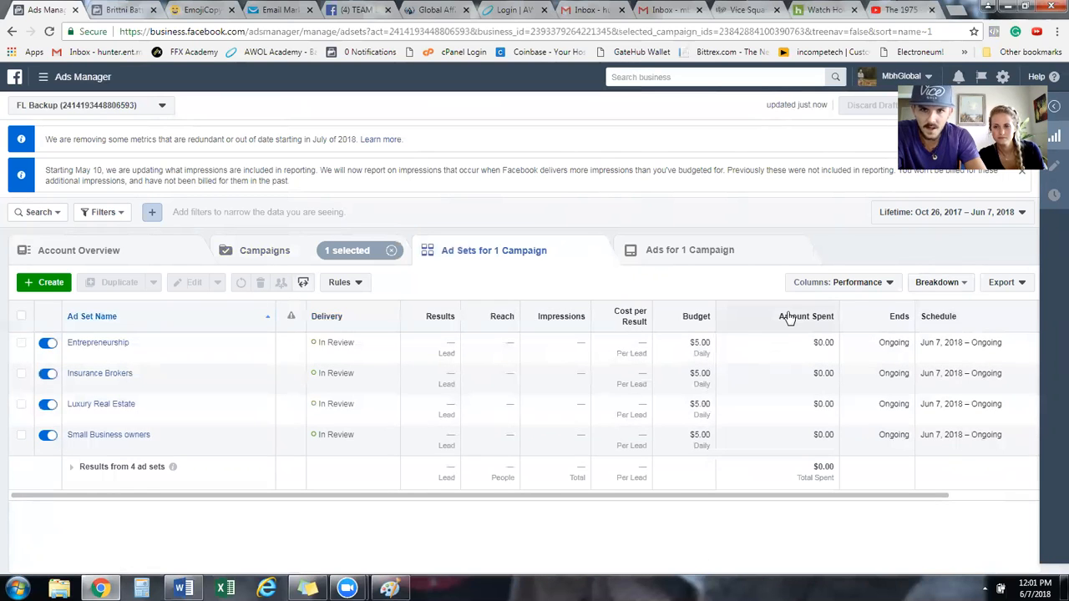
left_click_drag(887, 504, 1049, 482)
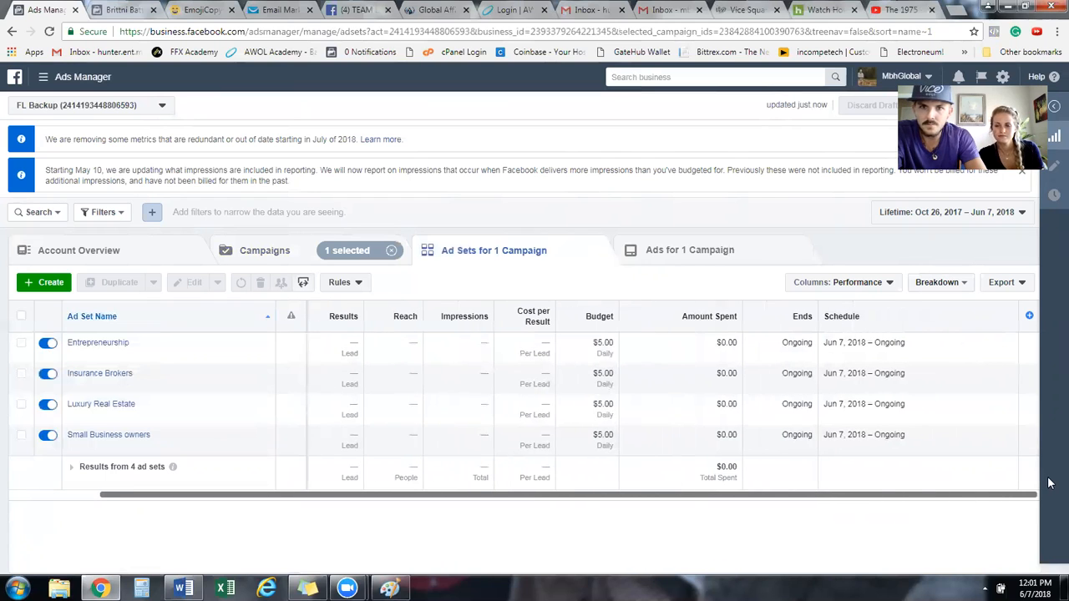
Apply the Performance and Clicks column preset to the ad sets and look through its impression, CPM, CPC and CTR columns
left_click(882, 283)
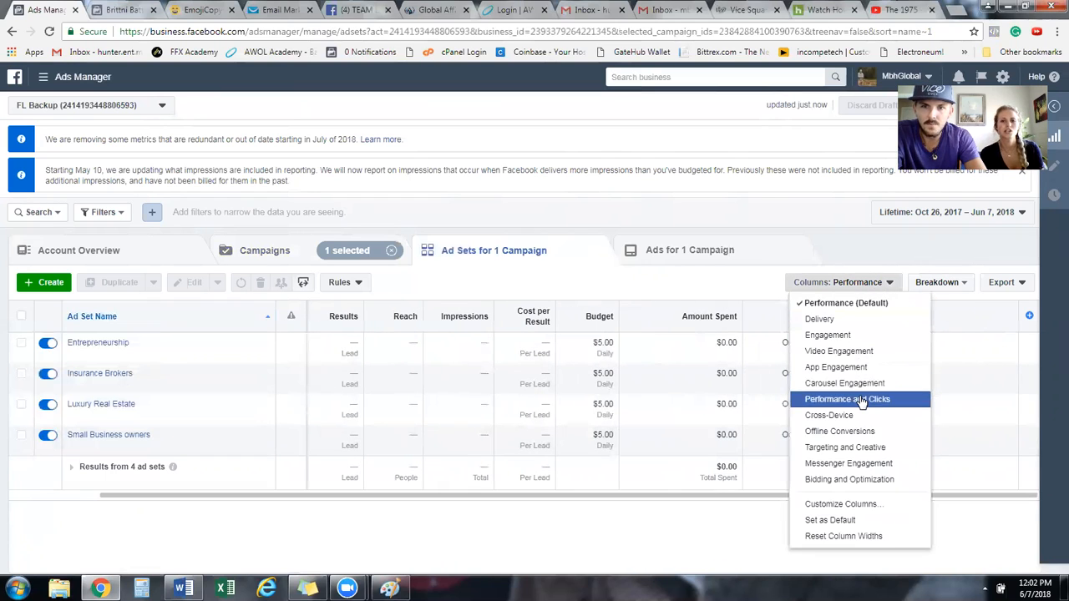
left_click(860, 401)
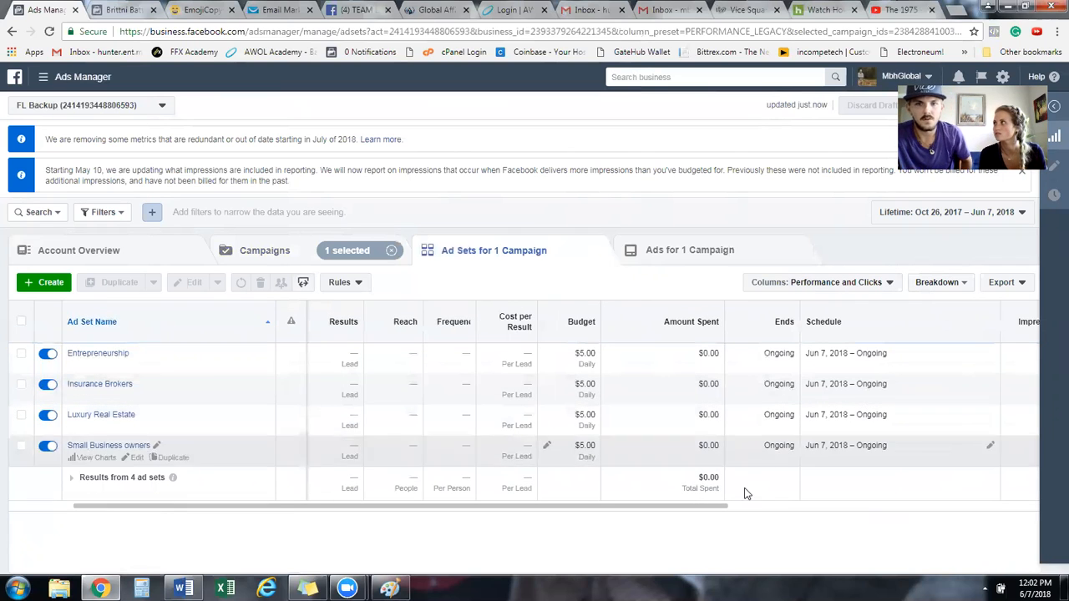
left_click_drag(725, 511, 983, 505)
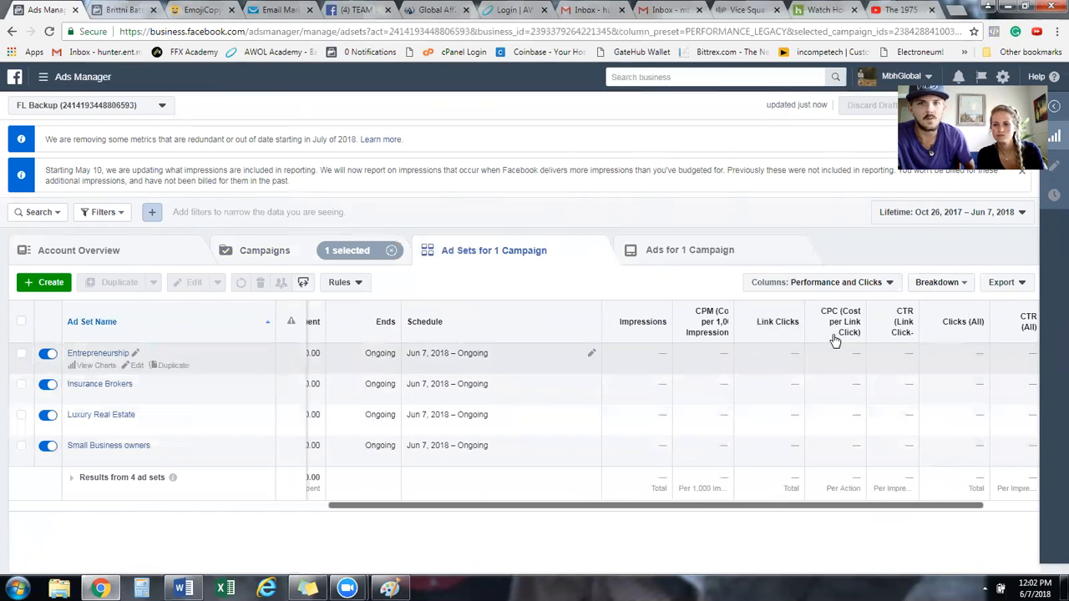
mouse_move(898, 328)
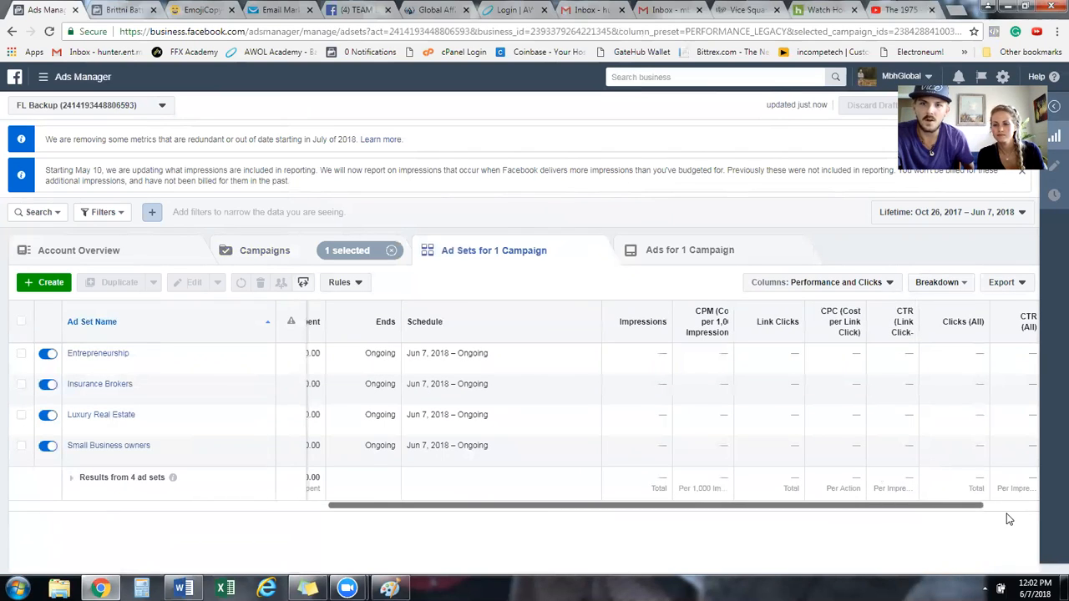
scroll(1021, 513, "right", 3)
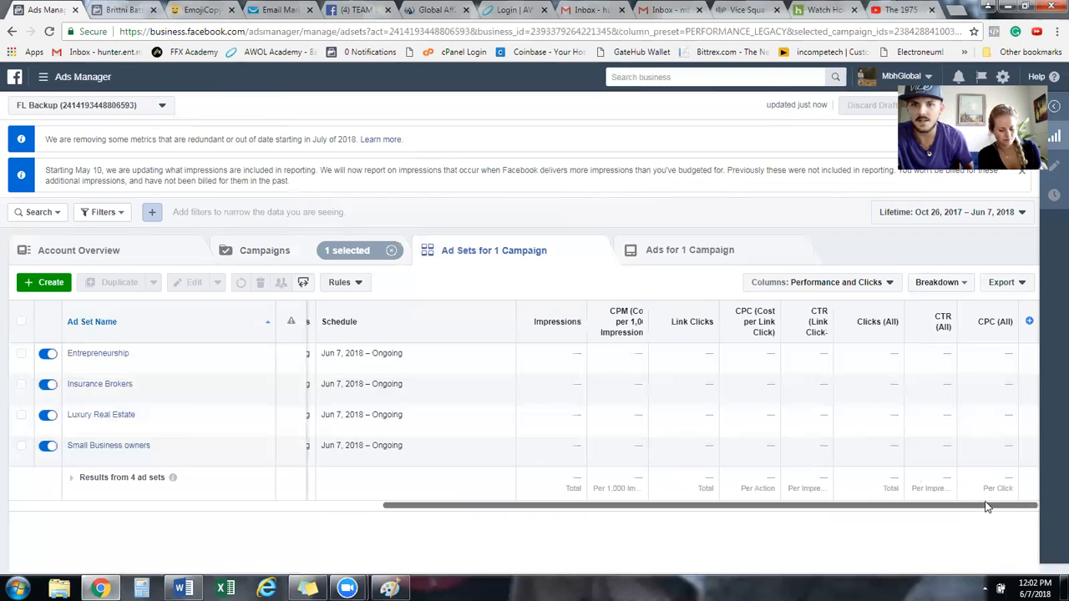
left_click_drag(998, 511, 727, 536)
left_click_drag(660, 512, 511, 506)
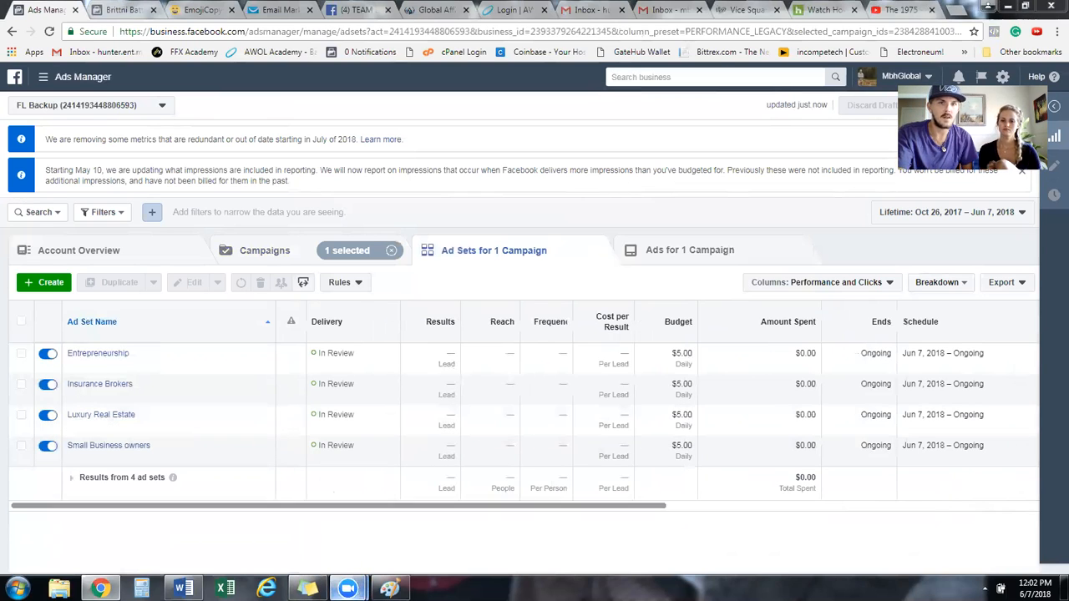
mouse_move(346, 588)
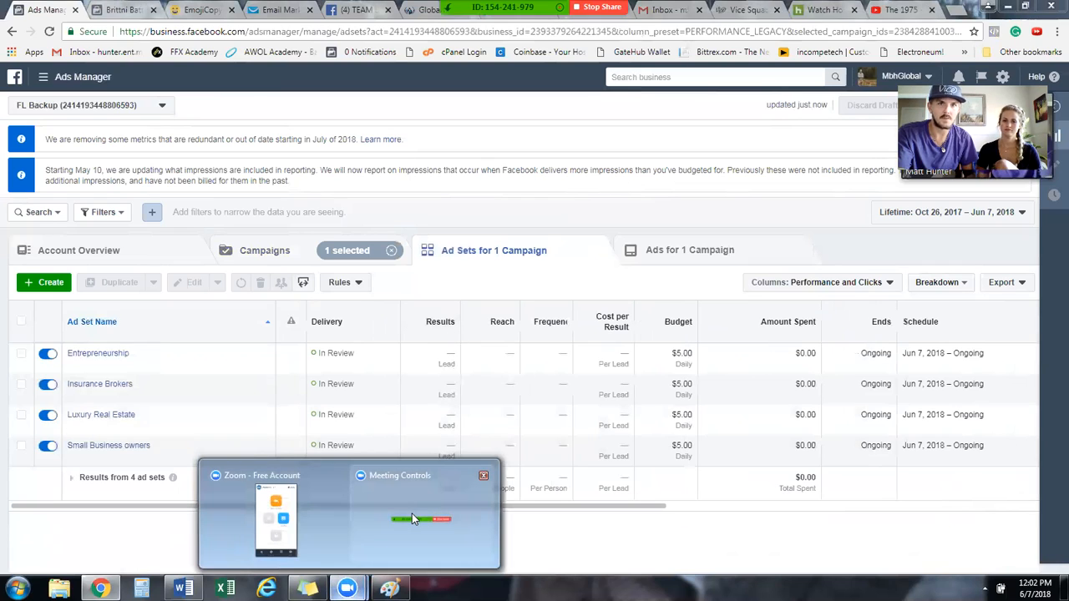